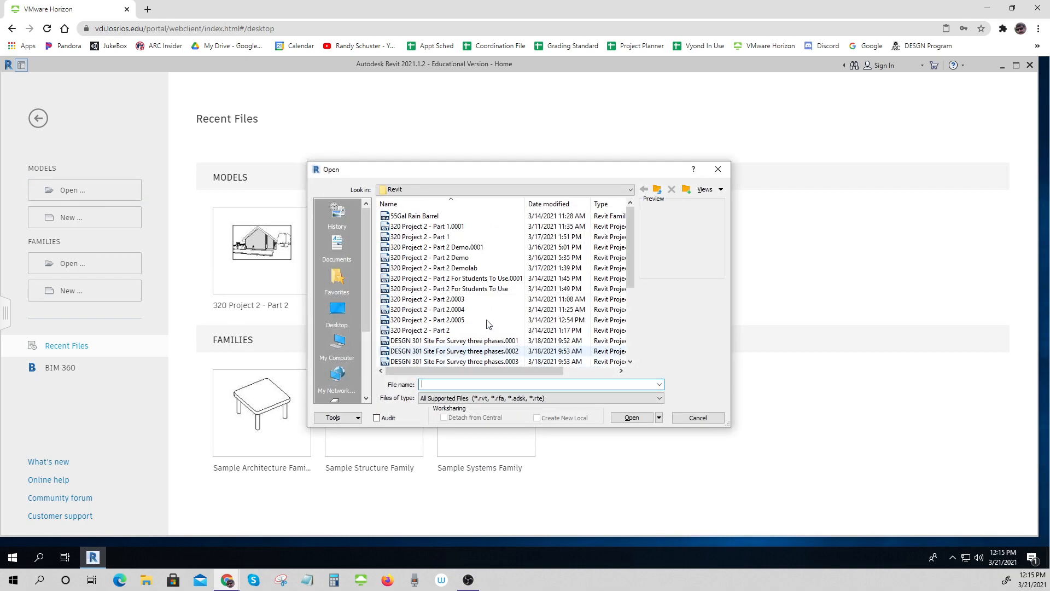
Open the project file "320 Project 2 - Part 2 For Students To Use" from the Revit folder.
{"action": "left_click", "coordinate": [460, 290]}
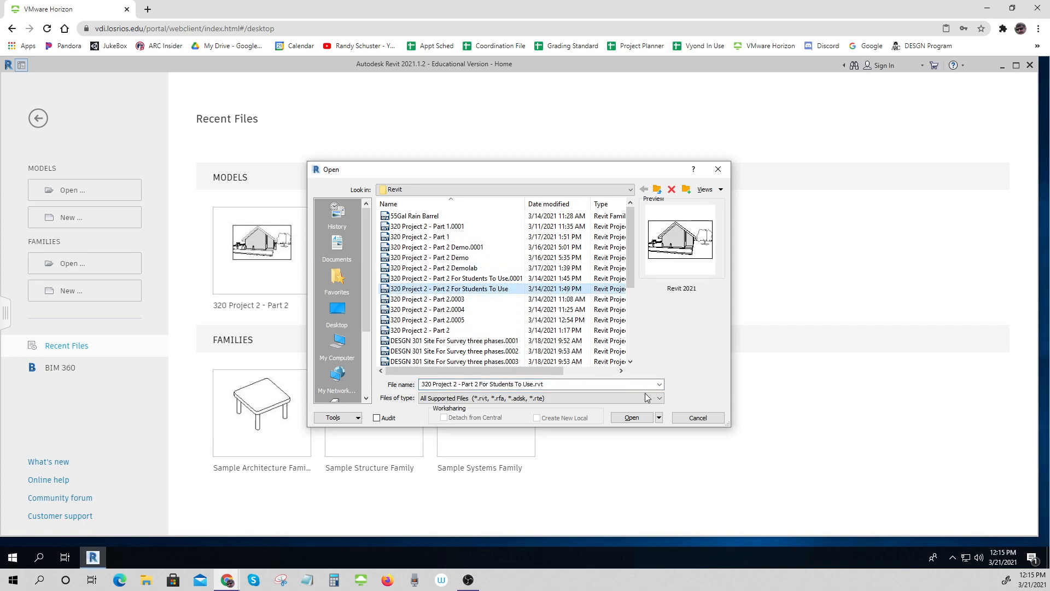
{"action": "left_click", "coordinate": [632, 417]}
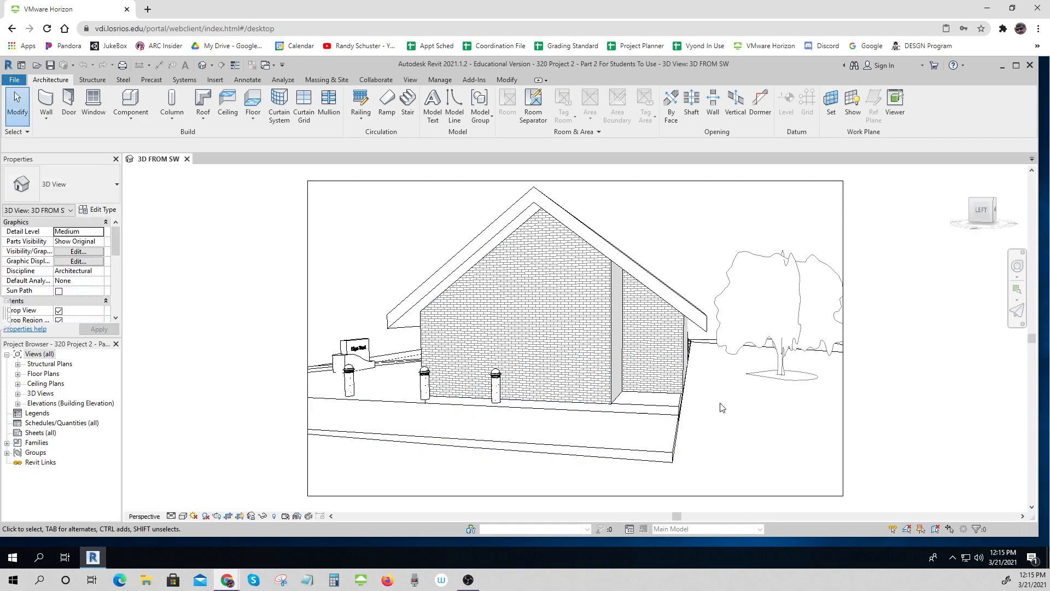
{"action": "key", "text": "ctrl"}
{"action": "key", "text": "ctrl"}
{"action": "key", "text": "ctrl"}
Open the Site floor plan view and change its visual style.
{"action": "double_click", "coordinate": [18, 375]}
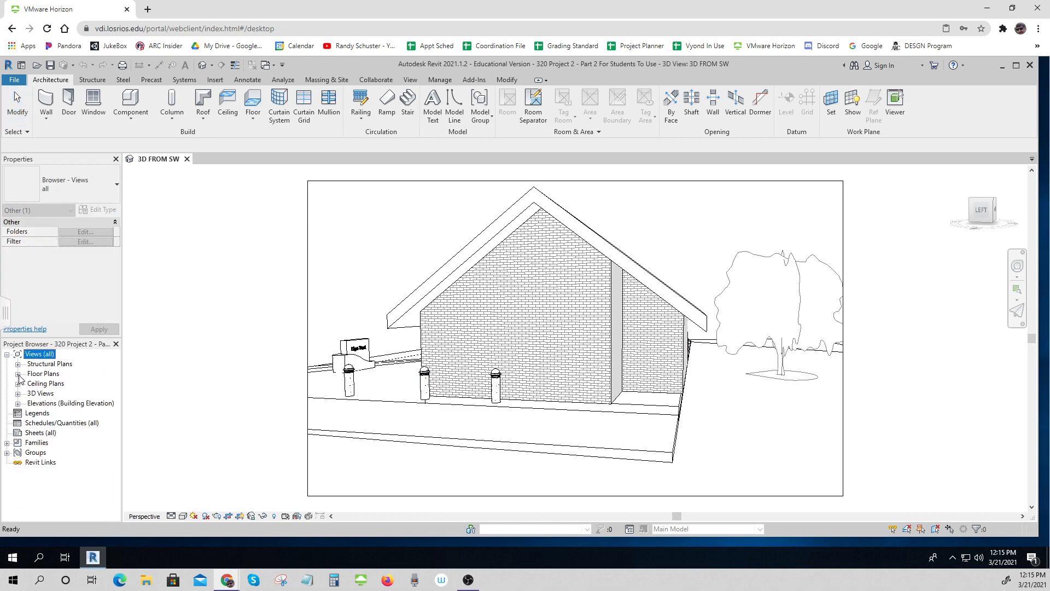
{"action": "left_click", "coordinate": [18, 374]}
{"action": "double_click", "coordinate": [43, 413]}
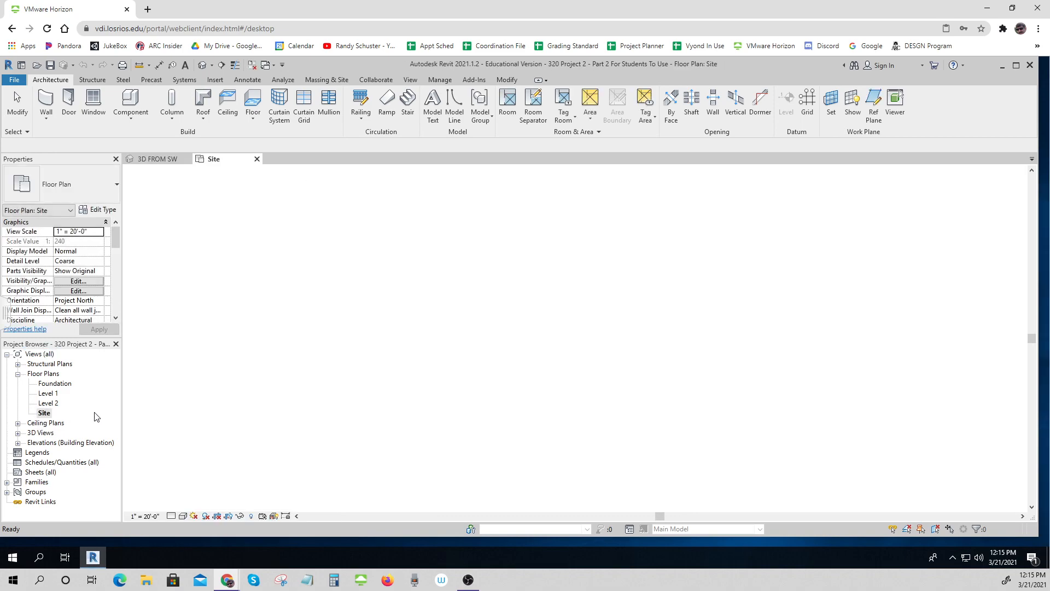
{"action": "left_click", "coordinate": [183, 516]}
{"action": "left_click", "coordinate": [198, 462]}
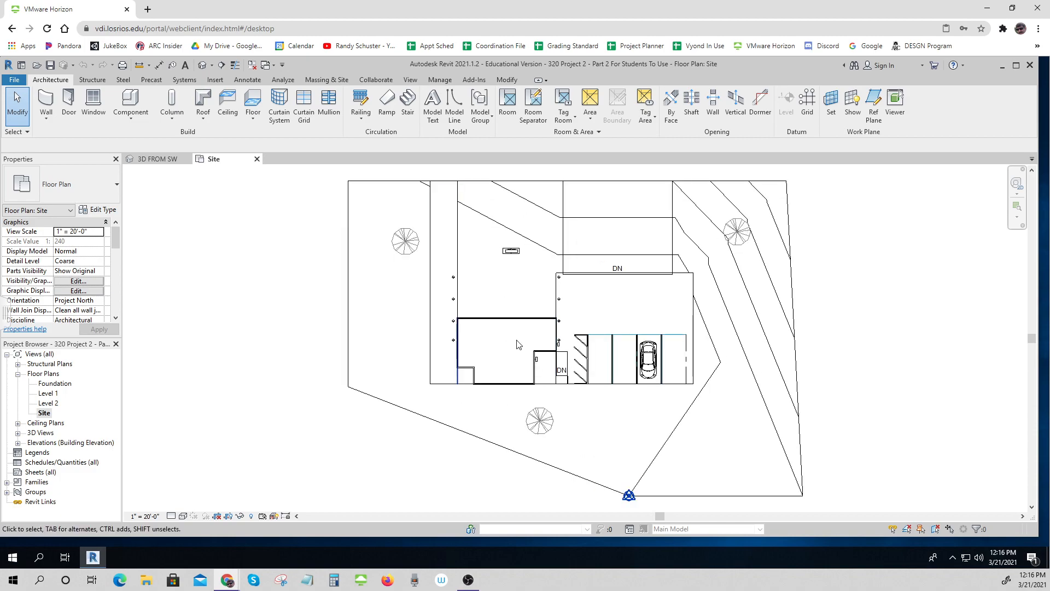
{"action": "middle_click_drag", "start_coordinate": [585, 331], "coordinate": [482, 334]}
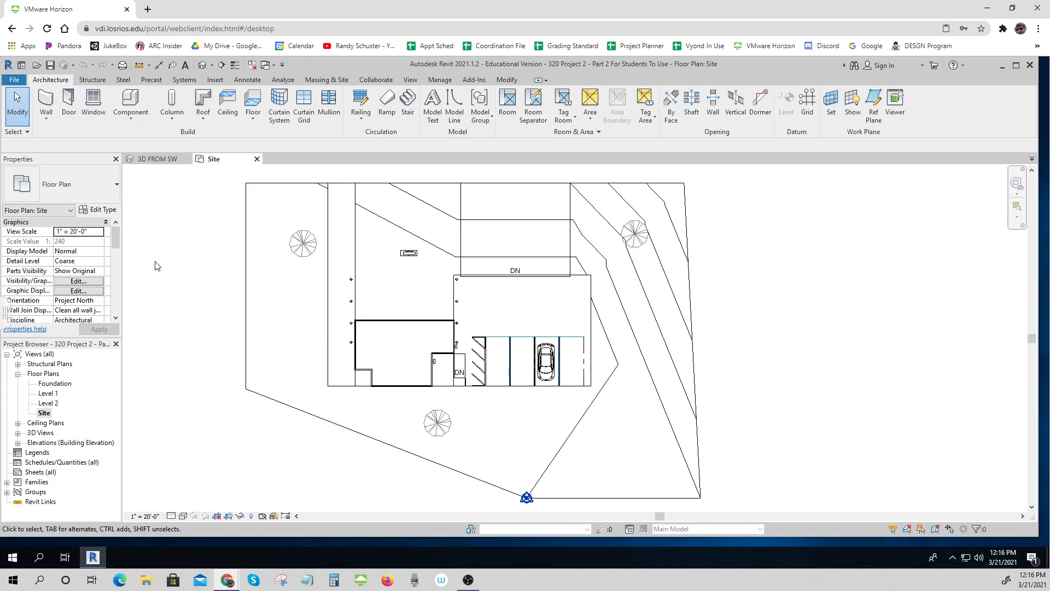
Start creating a new family file.
{"action": "left_click", "coordinate": [16, 81]}
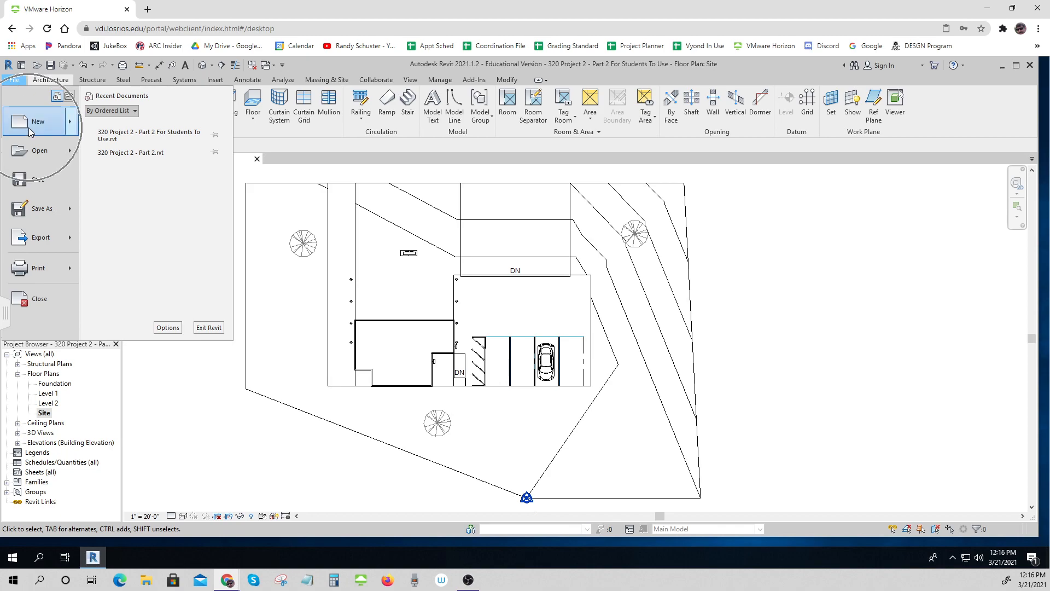
{"action": "mouse_move", "coordinate": [34, 133]}
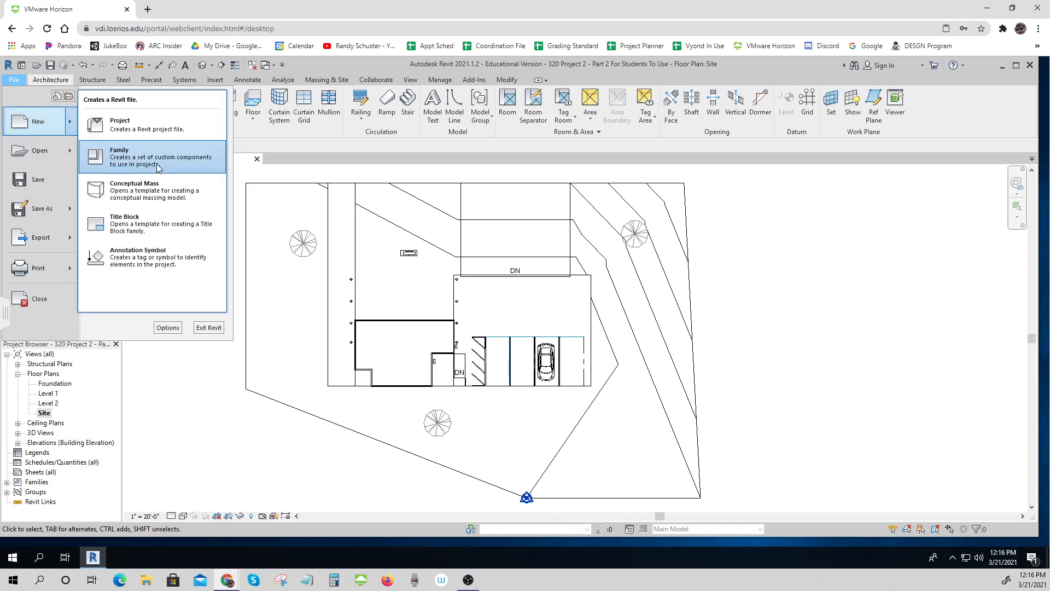
{"action": "left_click", "coordinate": [136, 165]}
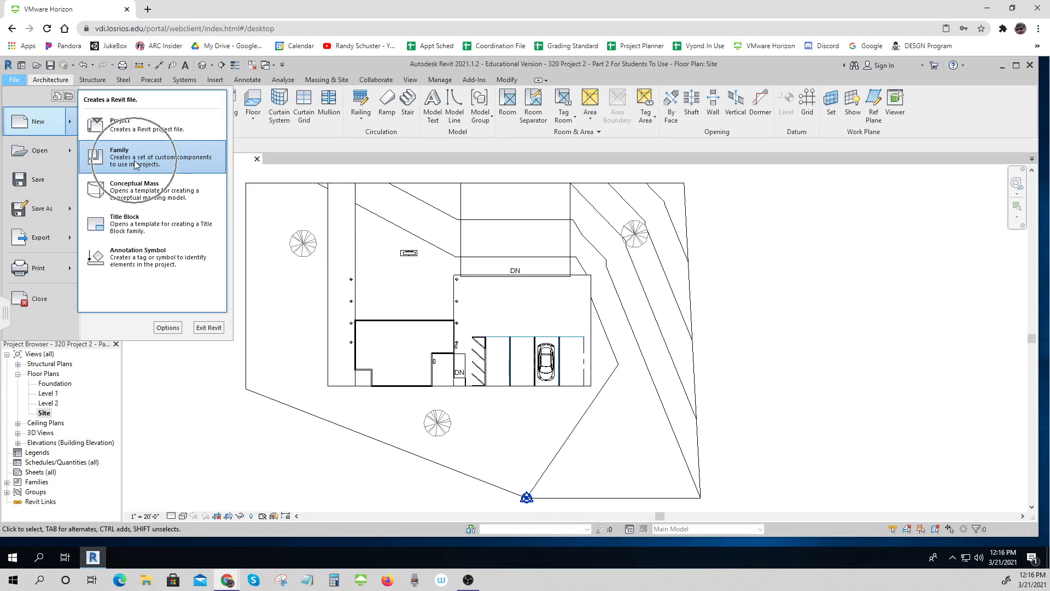
{"action": "left_click", "coordinate": [135, 165]}
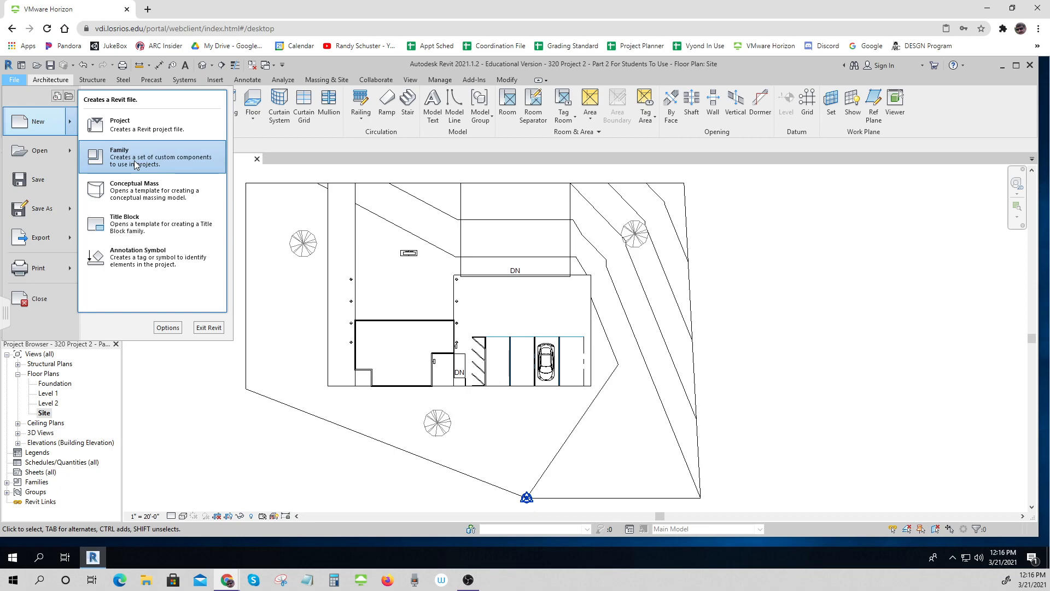
{"action": "left_click", "coordinate": [134, 164]}
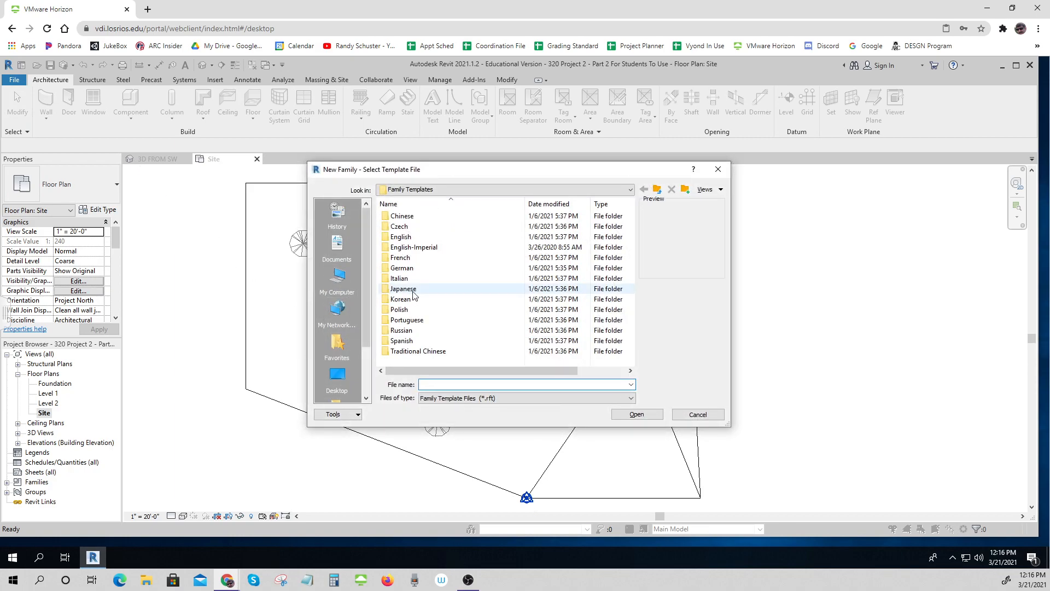
Choose the Generic Model template from the English-Imperial template folder for the new family.
{"action": "left_click", "coordinate": [417, 249]}
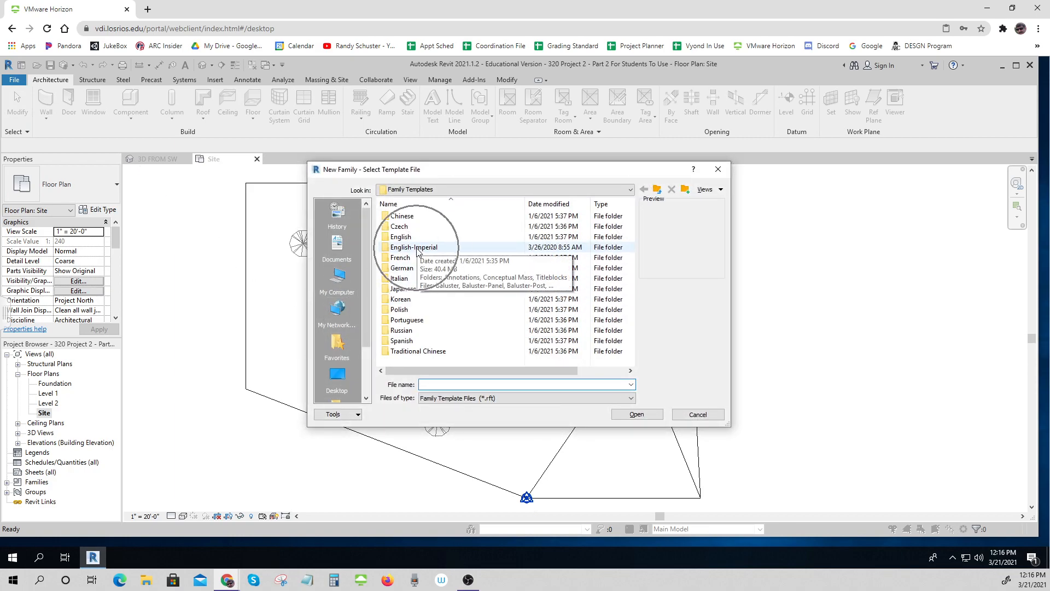
{"action": "left_click", "coordinate": [418, 249]}
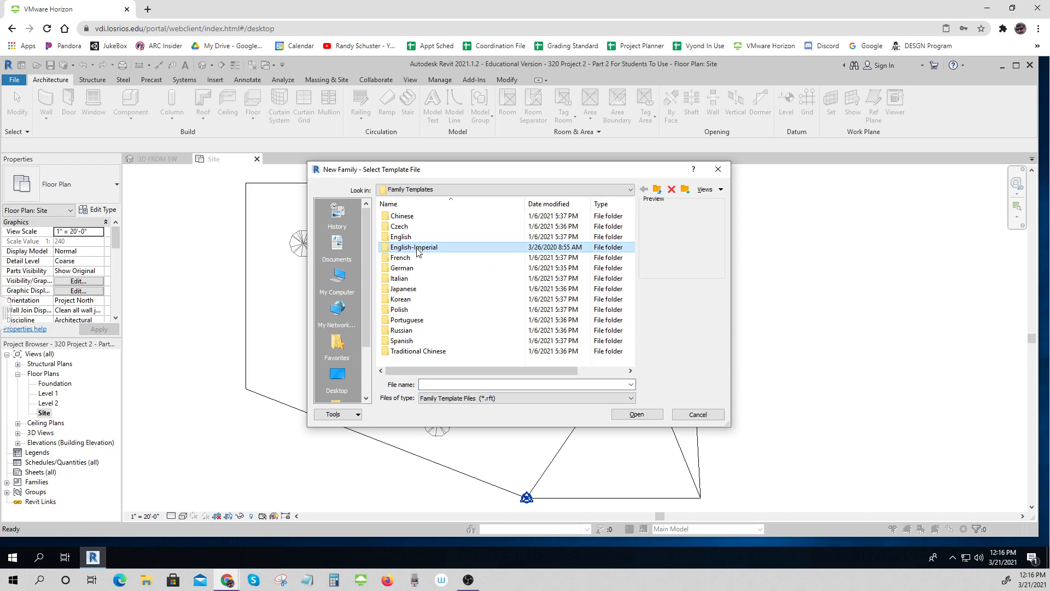
{"action": "double_click", "coordinate": [418, 249]}
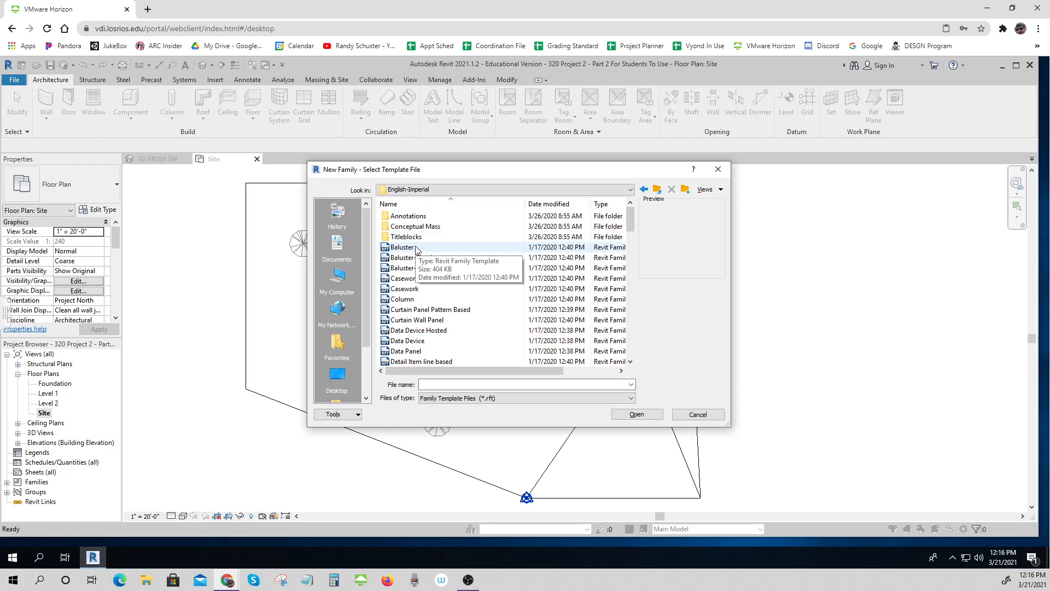
{"action": "scroll", "coordinate": [421, 325], "scroll_direction": "down", "scroll_amount": 1}
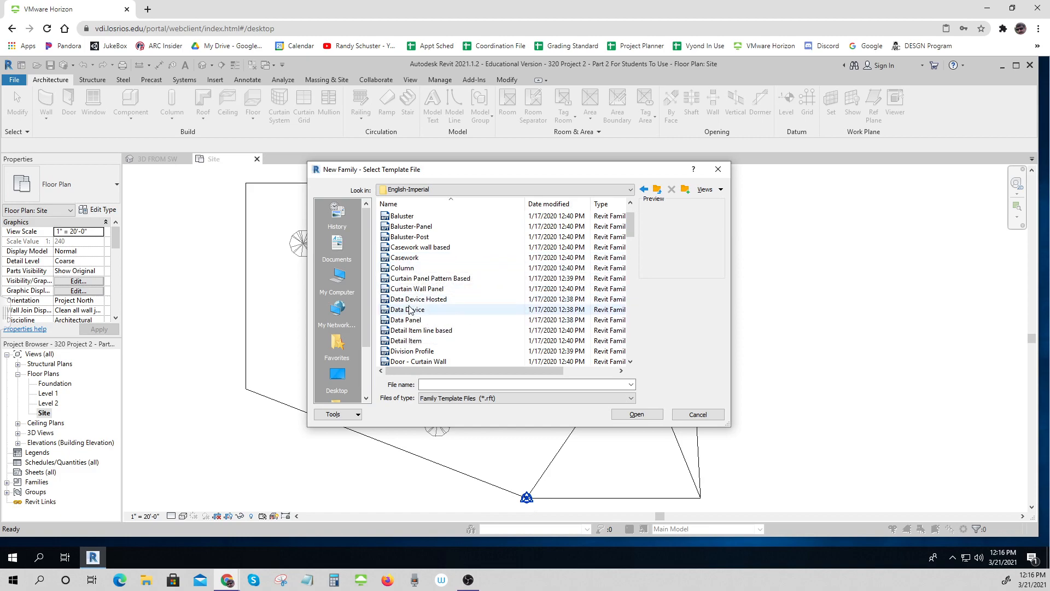
{"action": "scroll", "coordinate": [410, 296], "scroll_direction": "down", "scroll_amount": 3}
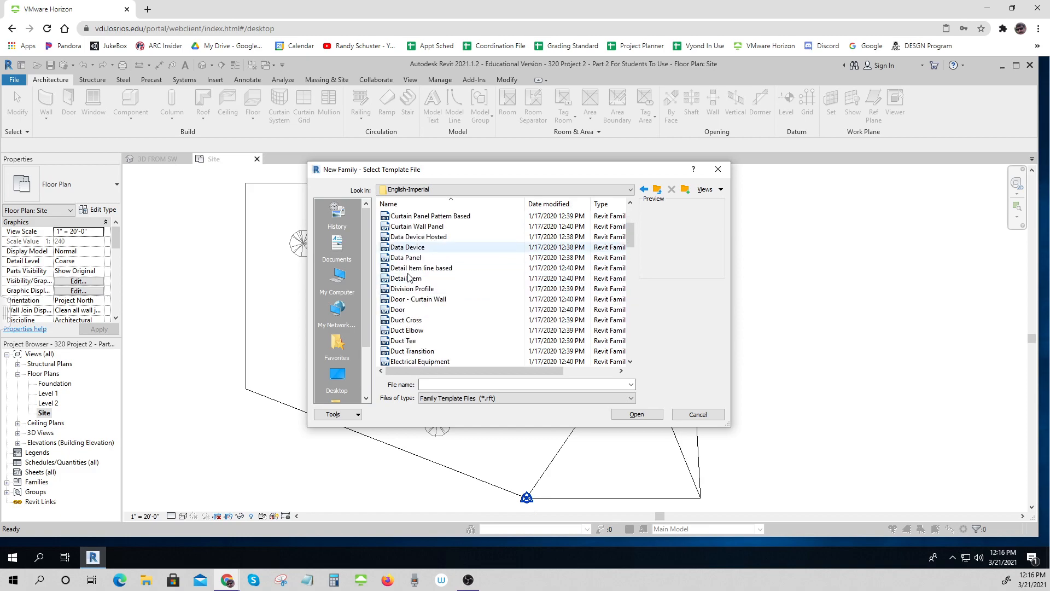
{"action": "scroll", "coordinate": [409, 278], "scroll_direction": "down", "scroll_amount": 5}
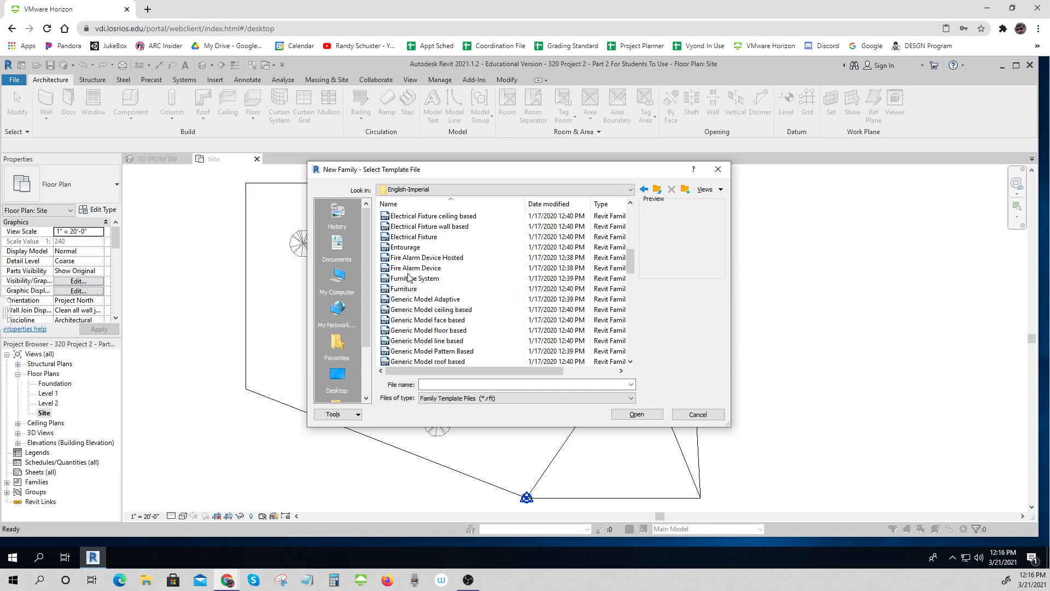
{"action": "scroll", "coordinate": [410, 278], "scroll_direction": "down", "scroll_amount": 1}
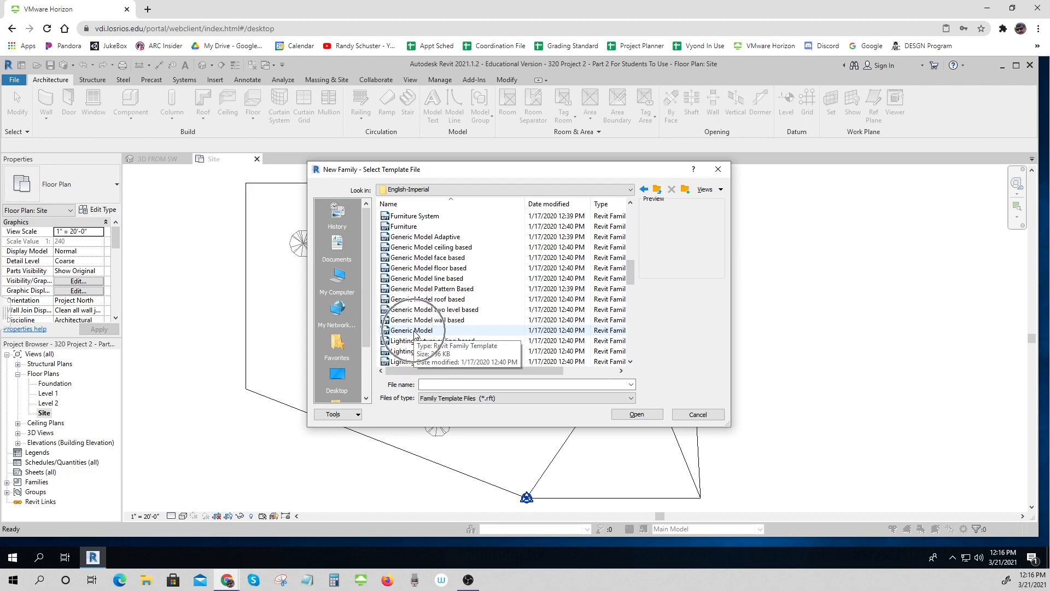
{"action": "left_click", "coordinate": [414, 331]}
{"action": "double_click", "coordinate": [414, 331]}
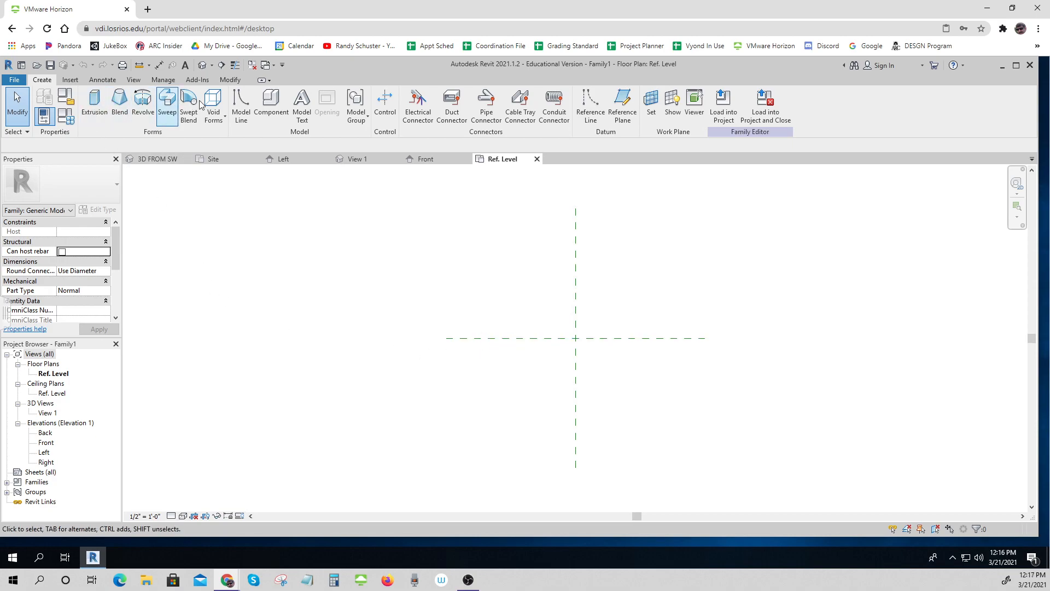
Start an Extrusion and sketch a circle with a 1' radius centred on the intersection of the reference planes.
{"action": "left_click", "coordinate": [95, 101]}
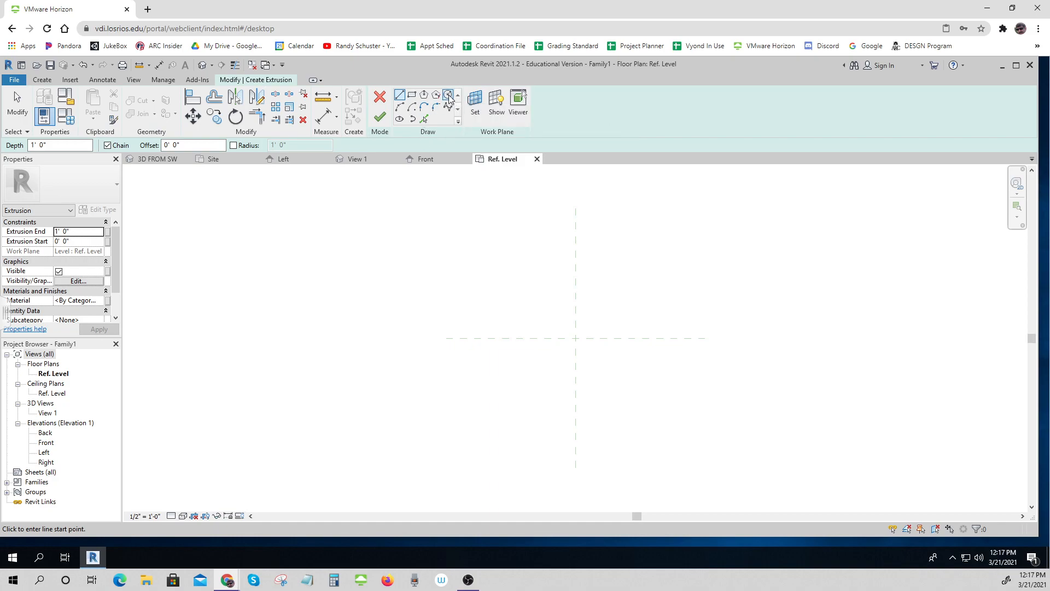
{"action": "left_click", "coordinate": [448, 106]}
{"action": "left_click", "coordinate": [575, 338]}
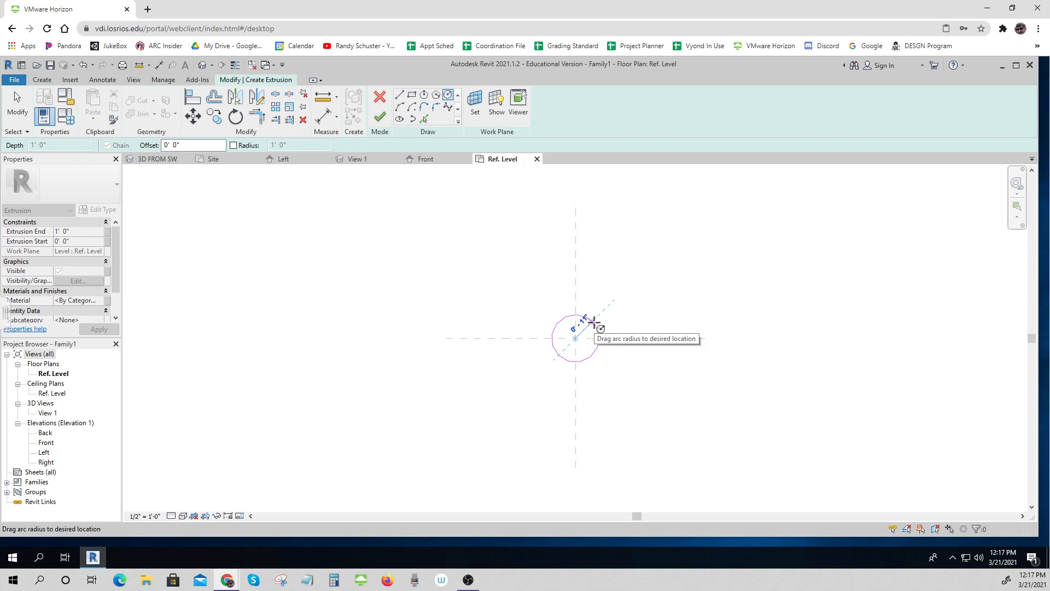
{"action": "type", "text": "1"}
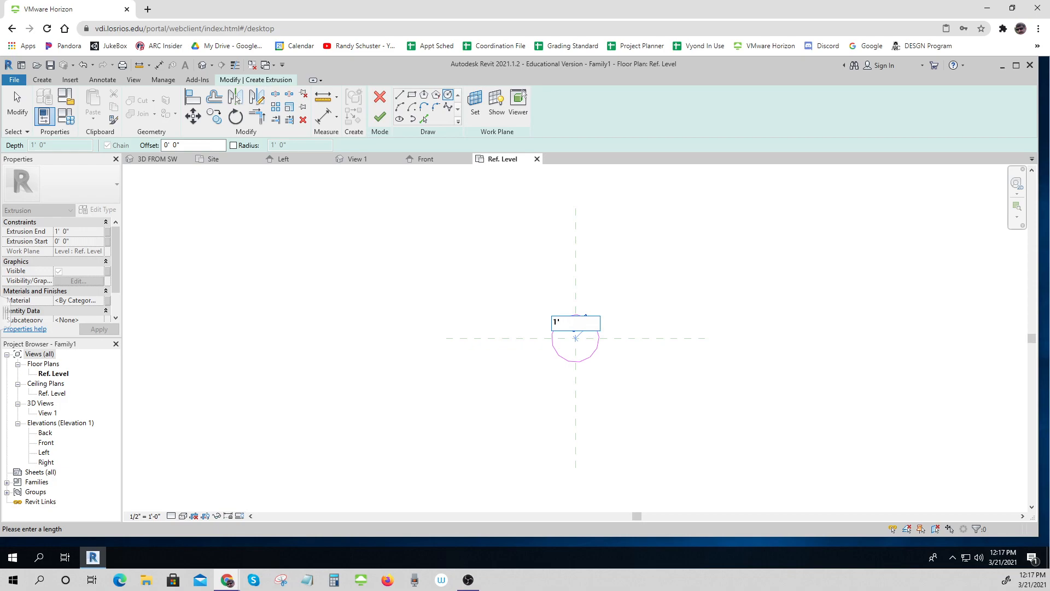
{"action": "type", "text": "'"}
{"action": "key", "text": "Return"}
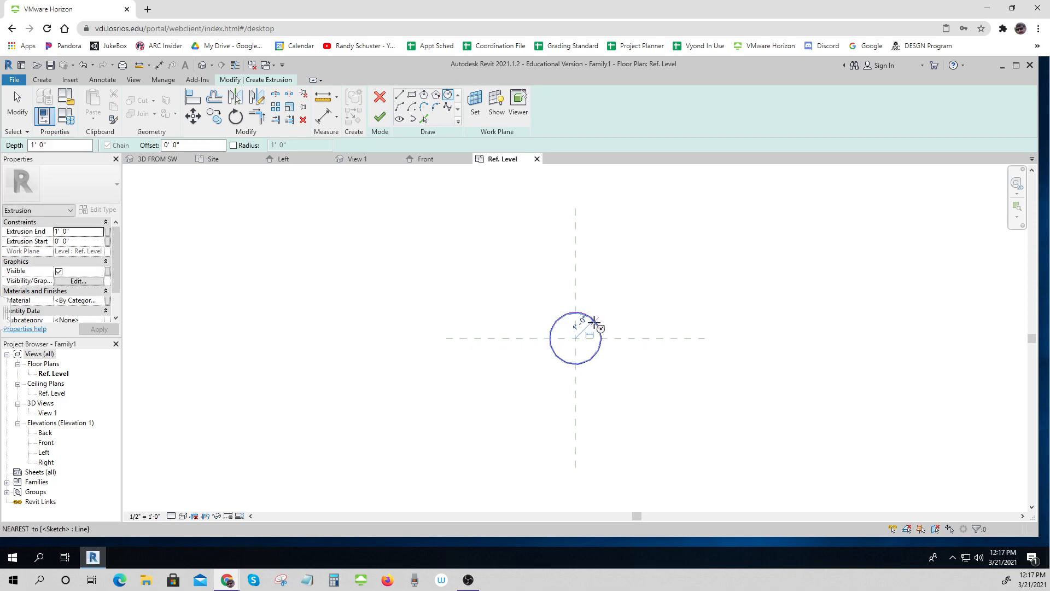
Set the extrusion depth to 3'.
{"action": "left_click", "coordinate": [51, 147]}
{"action": "double_click", "coordinate": [52, 146]}
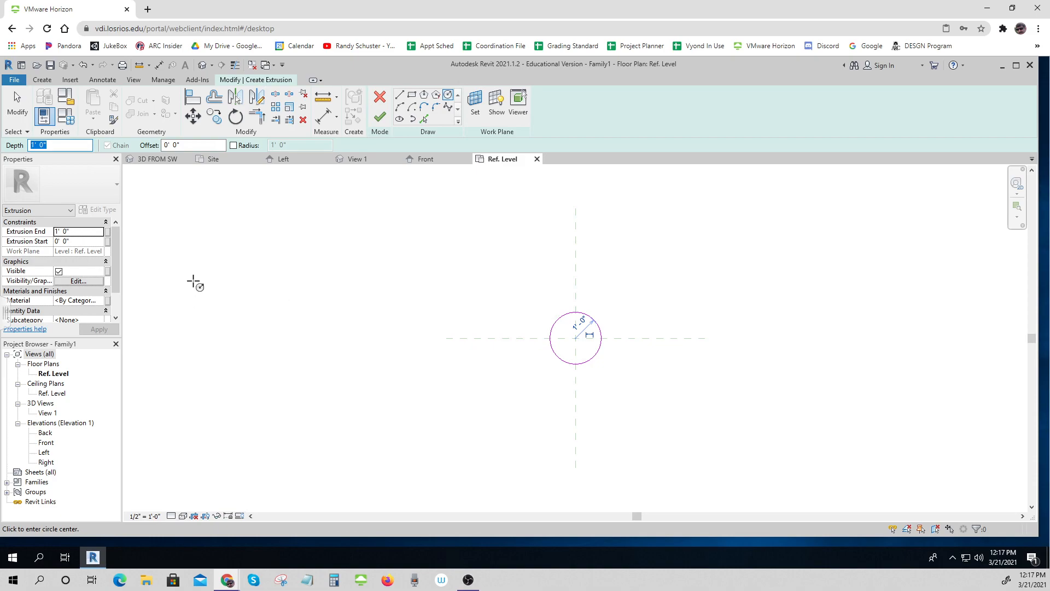
{"action": "left_click_drag", "start_coordinate": [74, 233], "coordinate": [54, 231]}
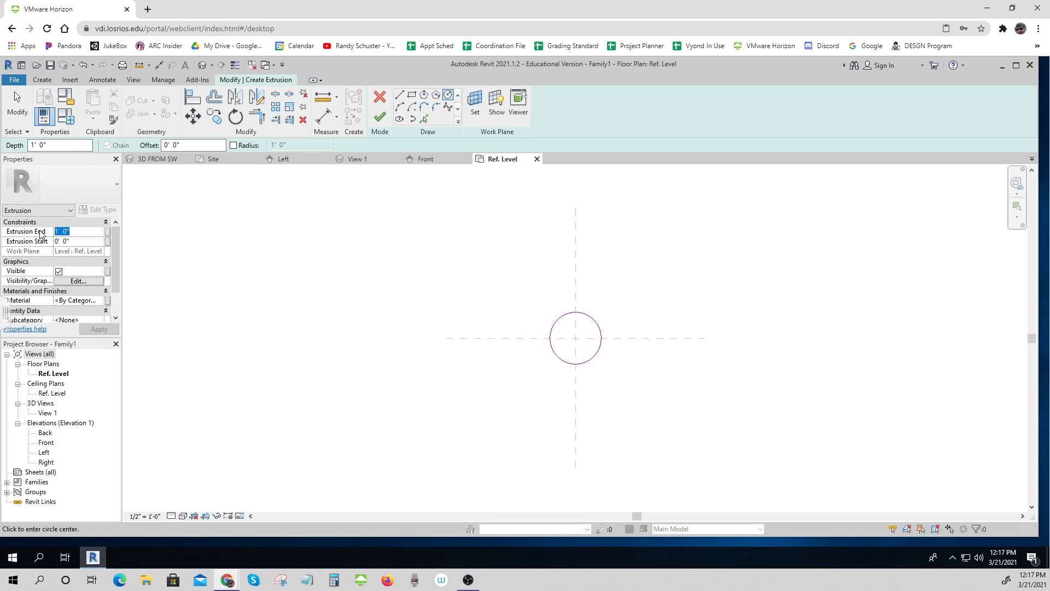
{"action": "left_click_drag", "start_coordinate": [52, 144], "coordinate": [22, 148]}
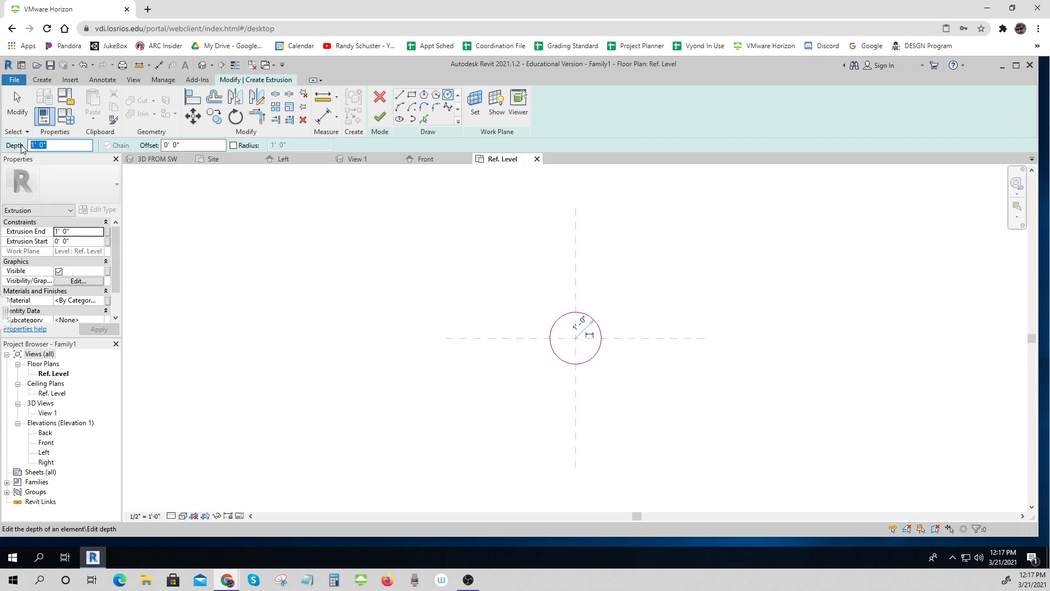
{"action": "type", "text": "3"}
{"action": "key", "text": "Return"}
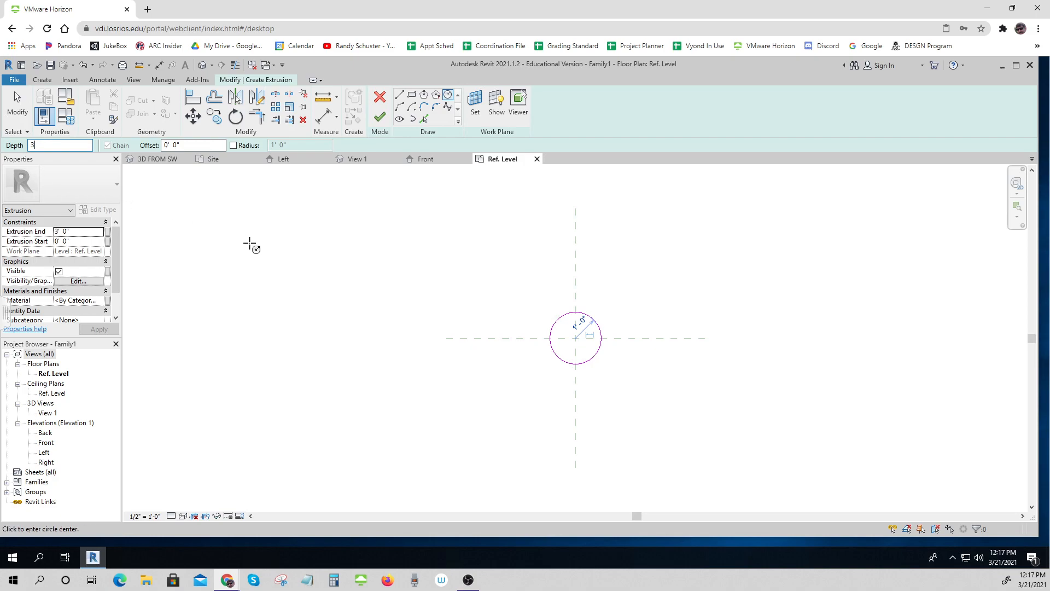
{"action": "left_click", "coordinate": [203, 245]}
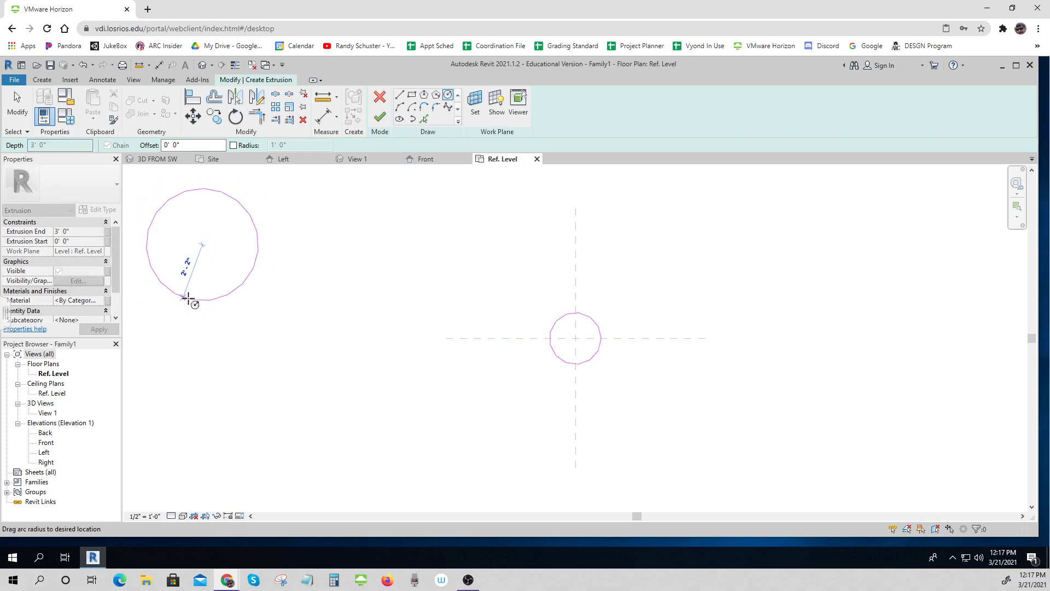
{"action": "left_click", "coordinate": [192, 295]}
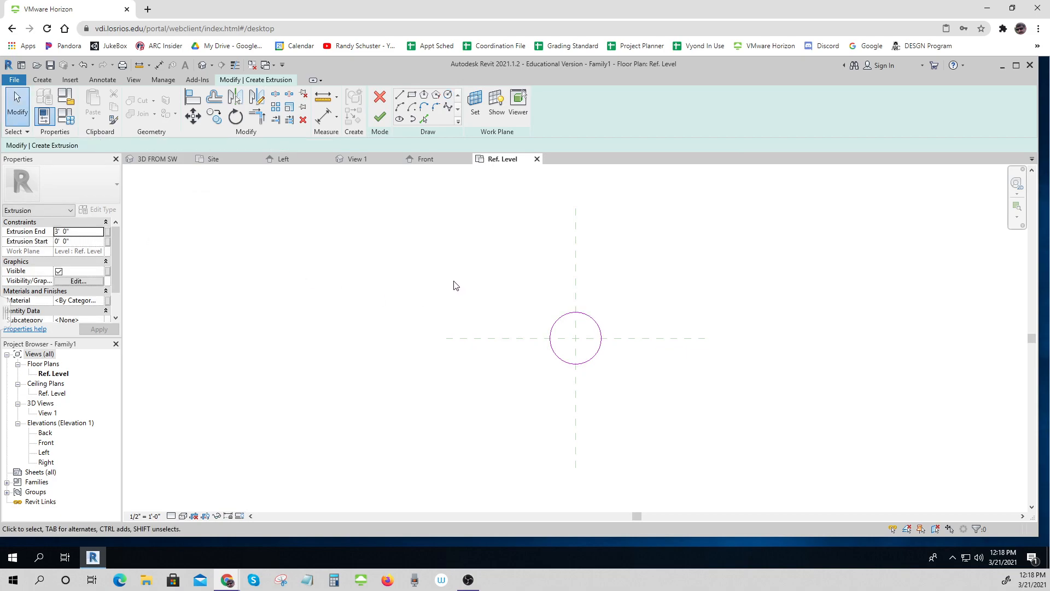
Open the 3D view View 1 and finish the extrusion of the circle to form the cylinder.
{"action": "double_click", "coordinate": [47, 414]}
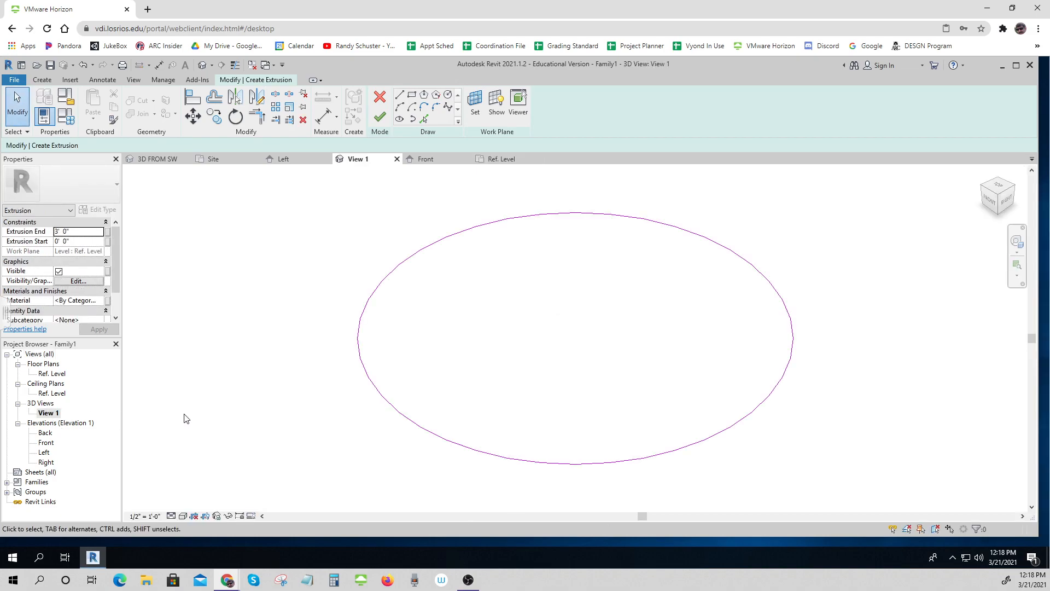
{"action": "left_click", "coordinate": [380, 116]}
{"action": "scroll", "coordinate": [288, 362], "scroll_direction": "up", "scroll_amount": 1}
{"action": "scroll", "coordinate": [281, 359], "scroll_direction": "down", "scroll_amount": 7}
{"action": "middle_click_drag", "start_coordinate": [261, 355], "coordinate": [284, 390]}
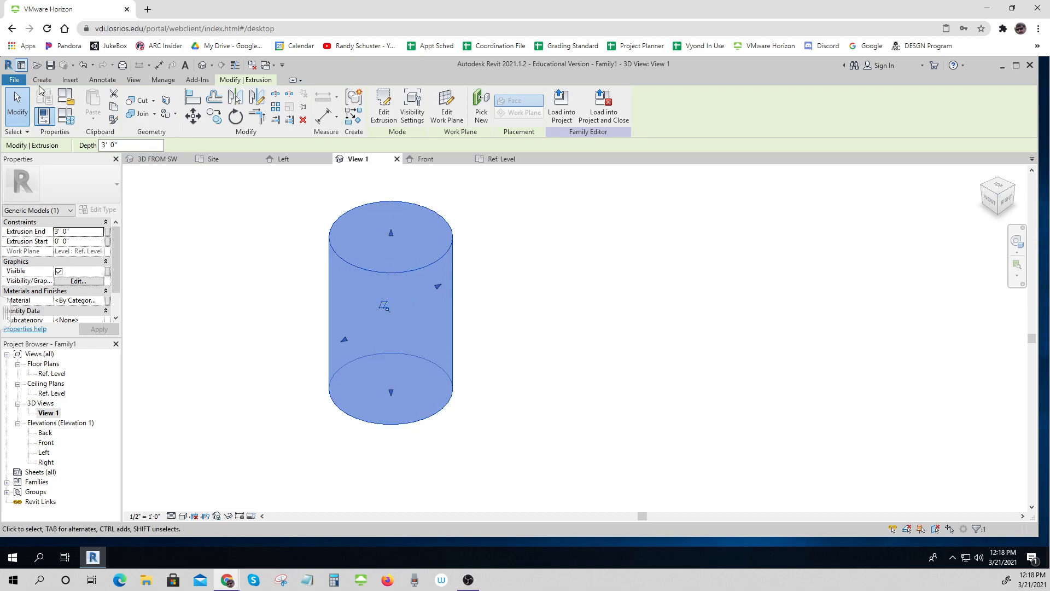
Save the family in the Revit folder under the file name Rainbarrel3.
{"action": "left_click", "coordinate": [14, 79]}
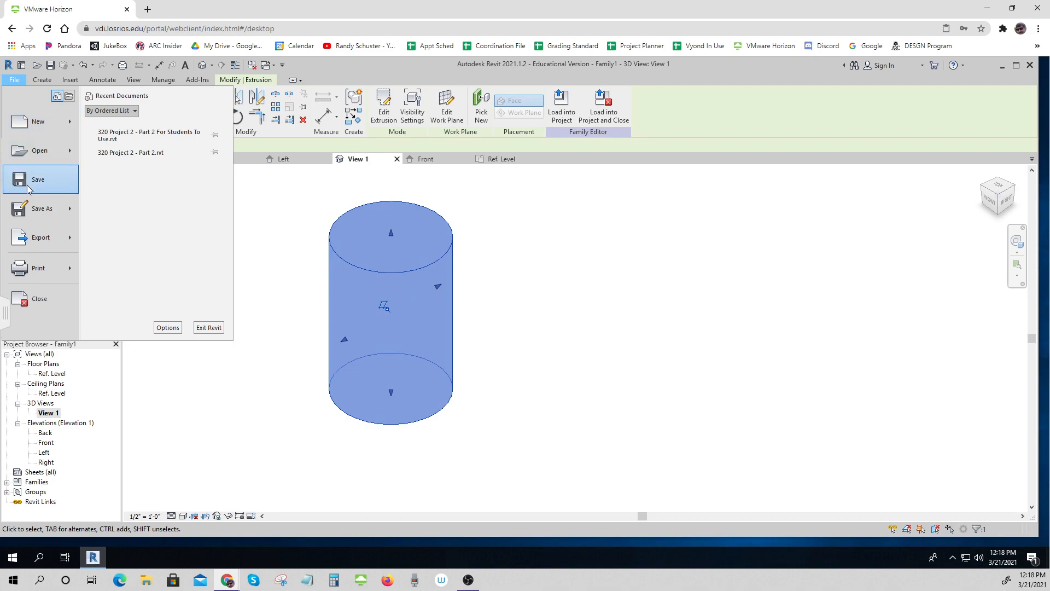
{"action": "mouse_move", "coordinate": [46, 212]}
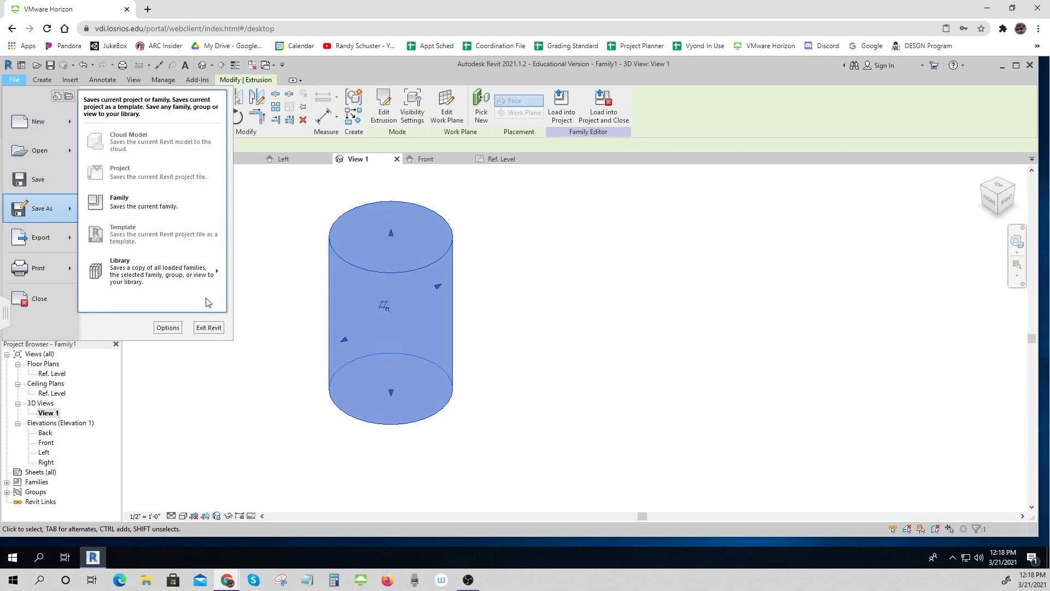
{"action": "left_click", "coordinate": [134, 206]}
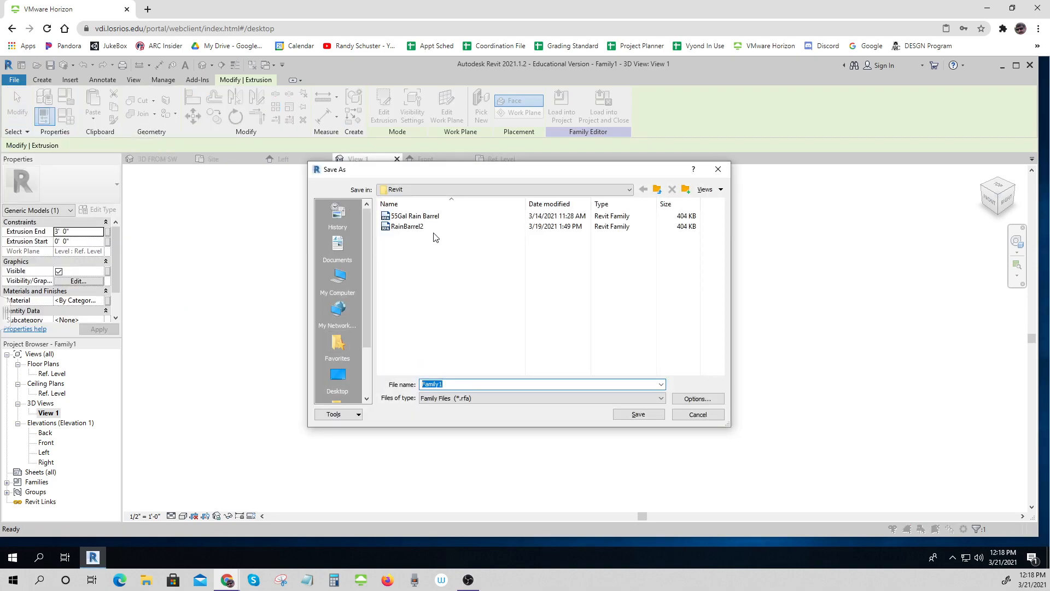
{"action": "left_click", "coordinate": [446, 384]}
{"action": "double_click", "coordinate": [446, 384]}
{"action": "type", "text": "Ra"}
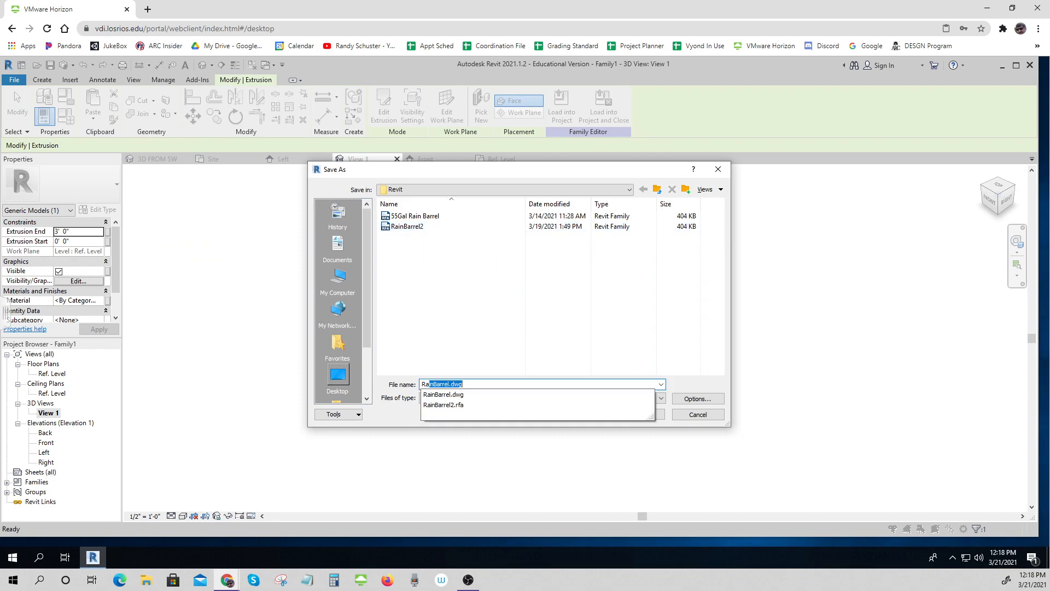
{"action": "type", "text": "inbarrel3"}
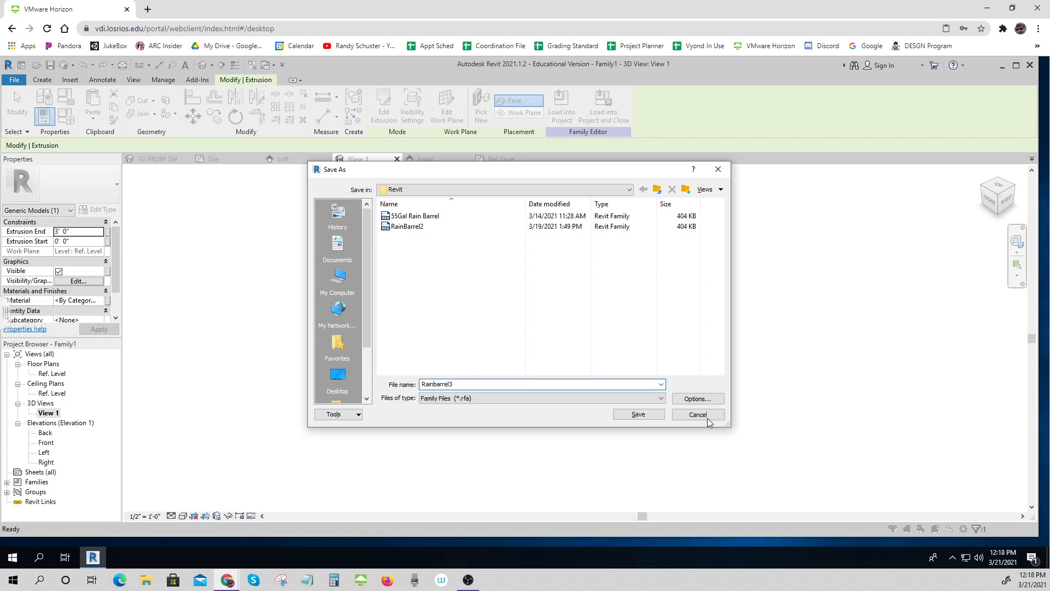
{"action": "left_click", "coordinate": [648, 417]}
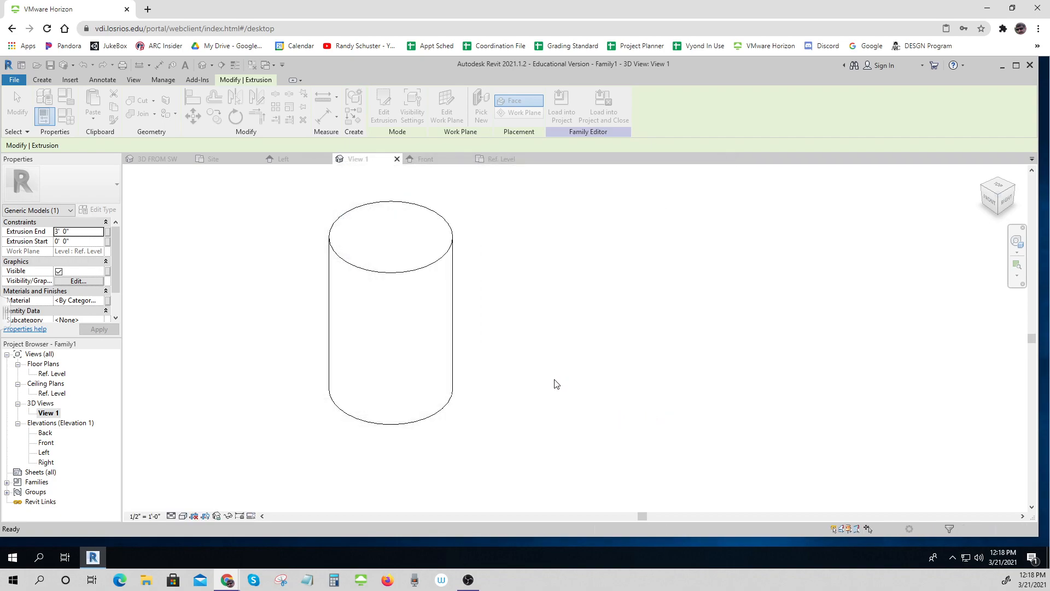
{"action": "left_click", "coordinate": [557, 384]}
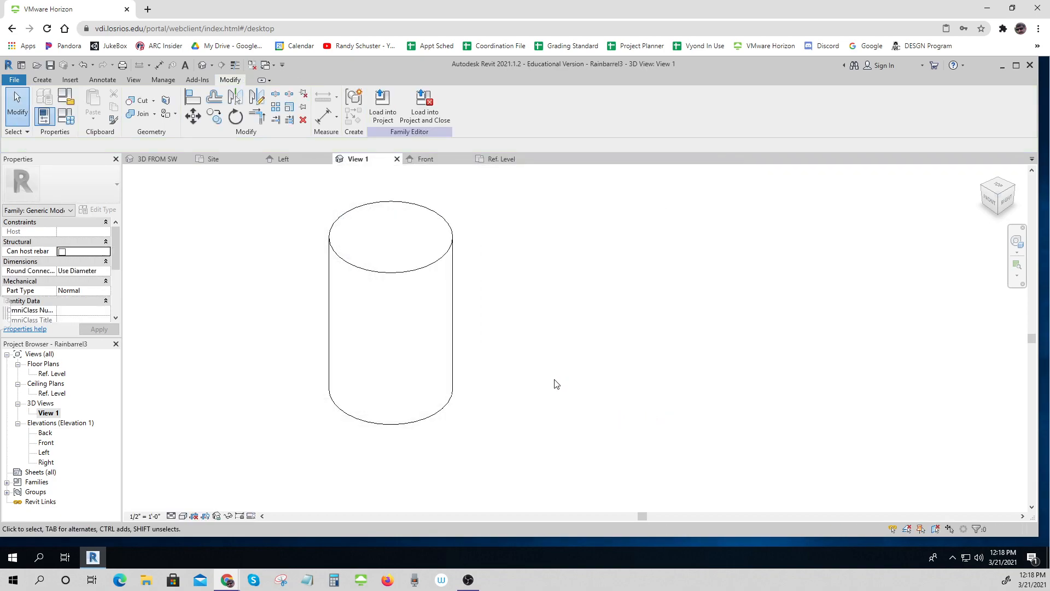
Load the family into the site project and place one barrel just outside the building's upper wall, about 5'-6" from the pad edge.
{"action": "left_click", "coordinate": [382, 102]}
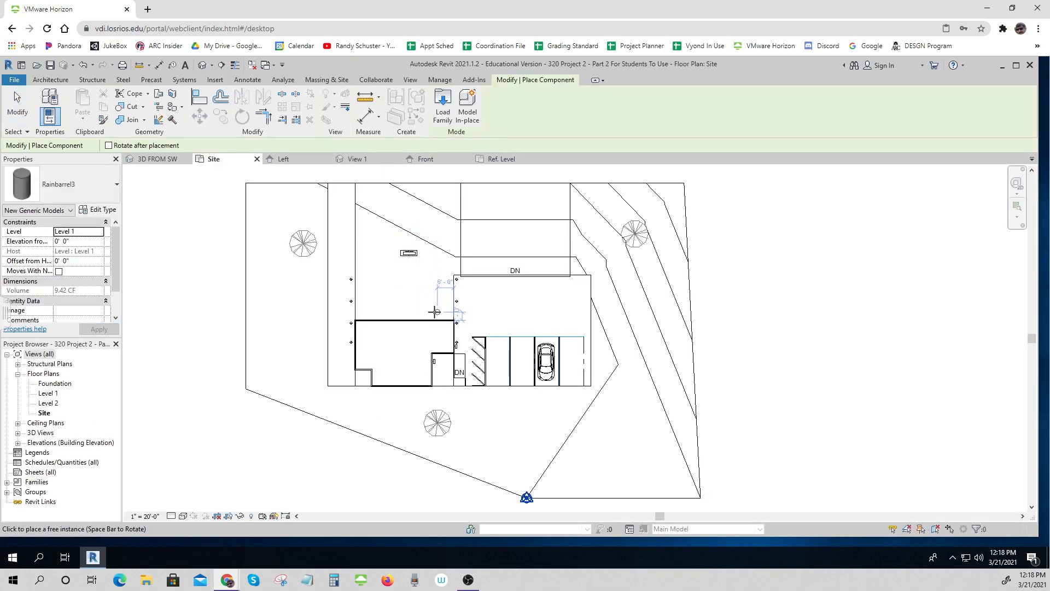
{"action": "scroll", "coordinate": [438, 312], "scroll_direction": "up", "scroll_amount": 3}
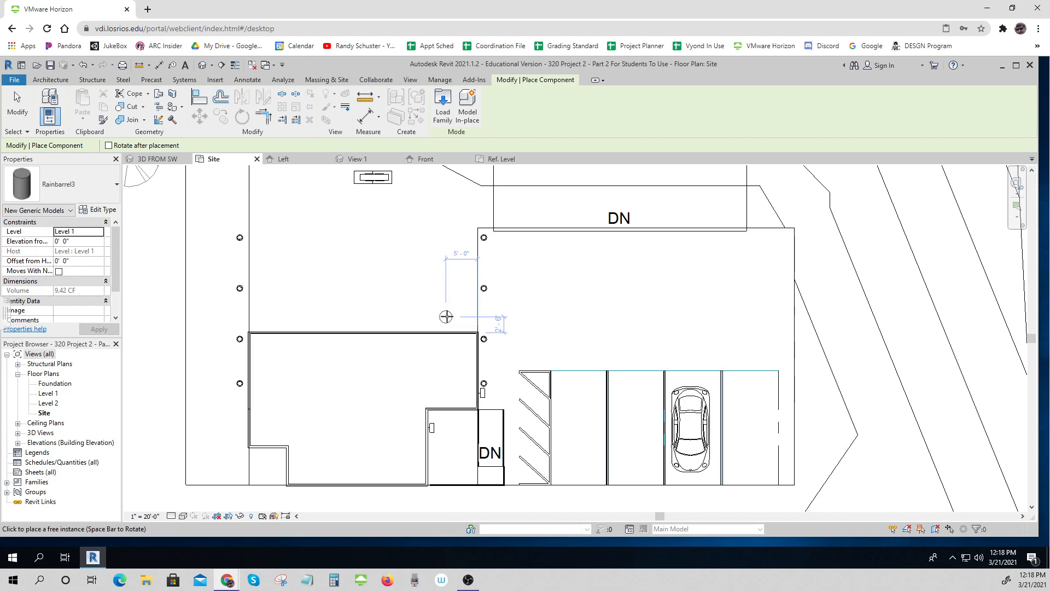
{"action": "left_click", "coordinate": [443, 316]}
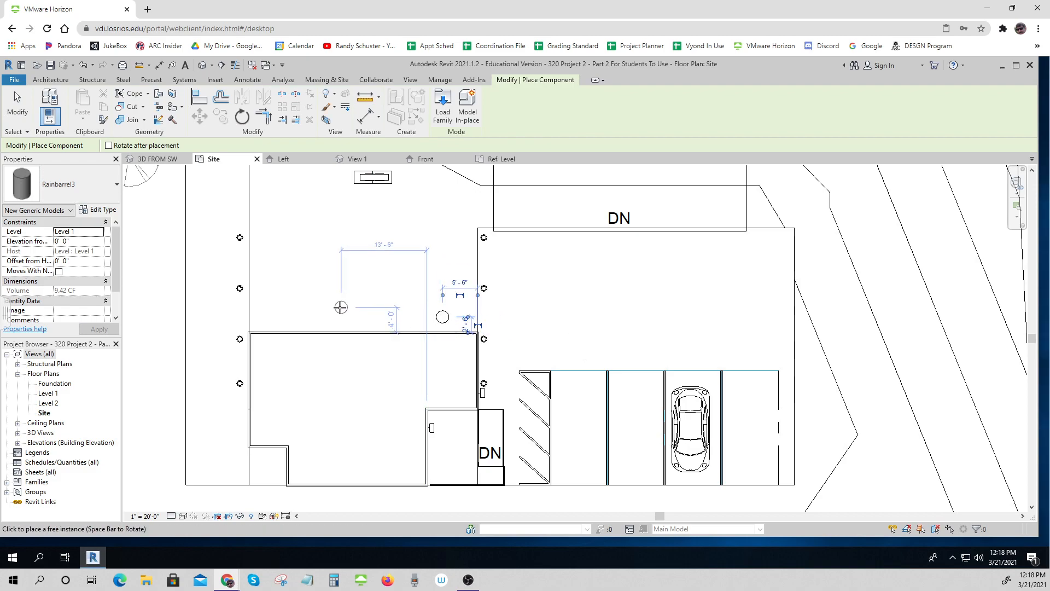
{"action": "key", "text": "Escape"}
{"action": "key", "text": "Escape"}
Delete the rain barrel just placed in the Site plan.
{"action": "left_click", "coordinate": [184, 517]}
{"action": "left_click", "coordinate": [441, 321]}
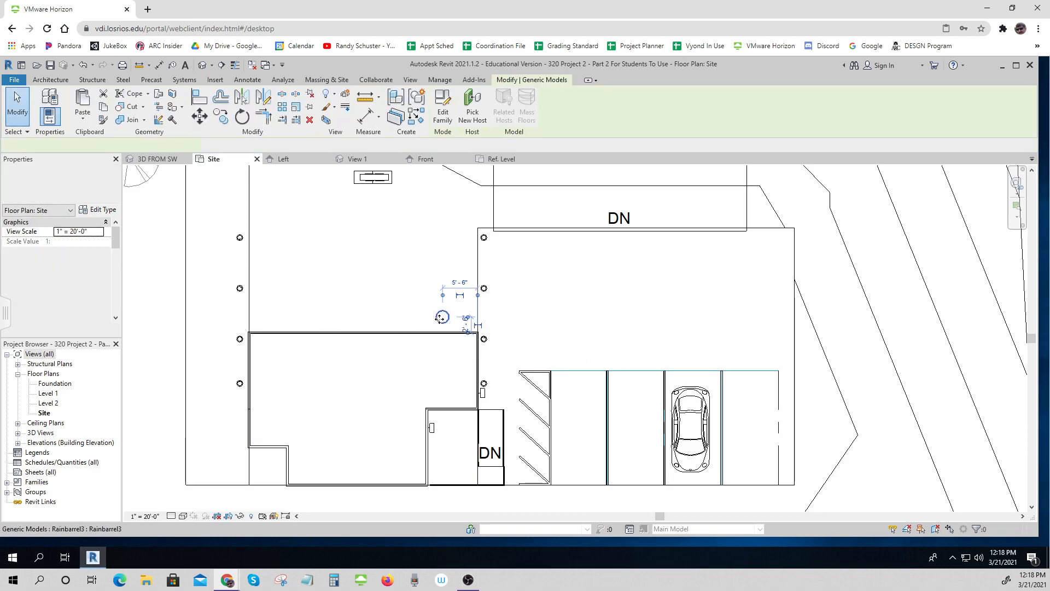
{"action": "key", "text": "Delete"}
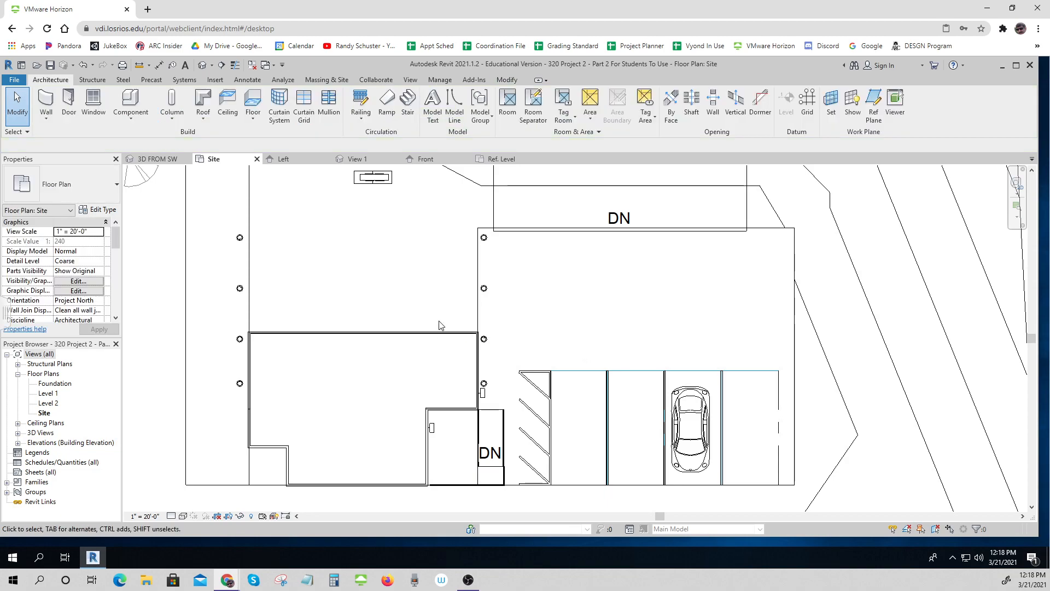
Set the Site plan's visual style to Hidden Line and load the Rainbarrel3 family into the project again from its 3D view.
{"action": "left_click", "coordinate": [184, 517]}
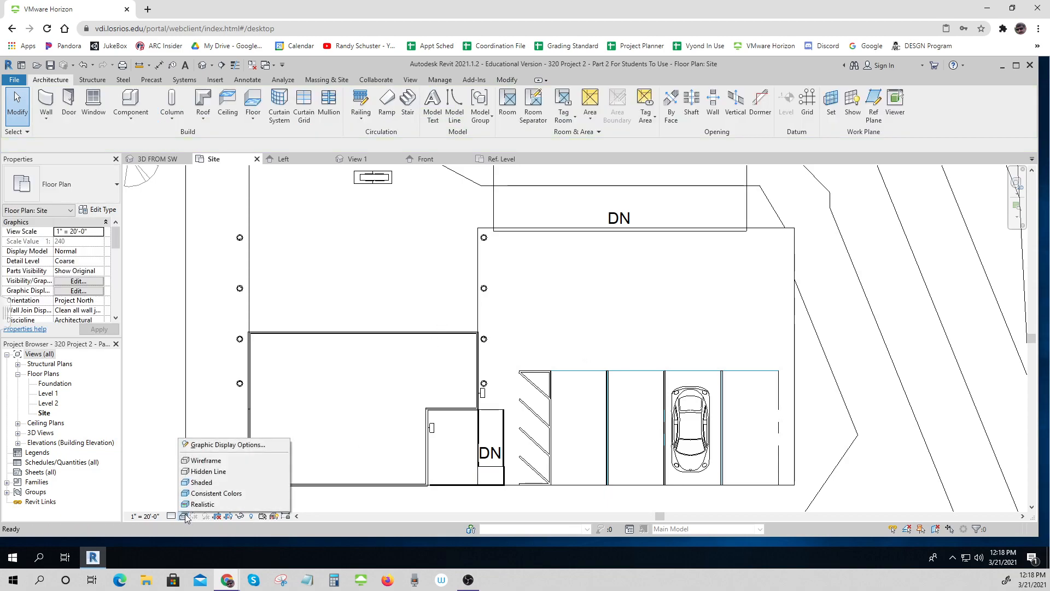
{"action": "left_click", "coordinate": [206, 473]}
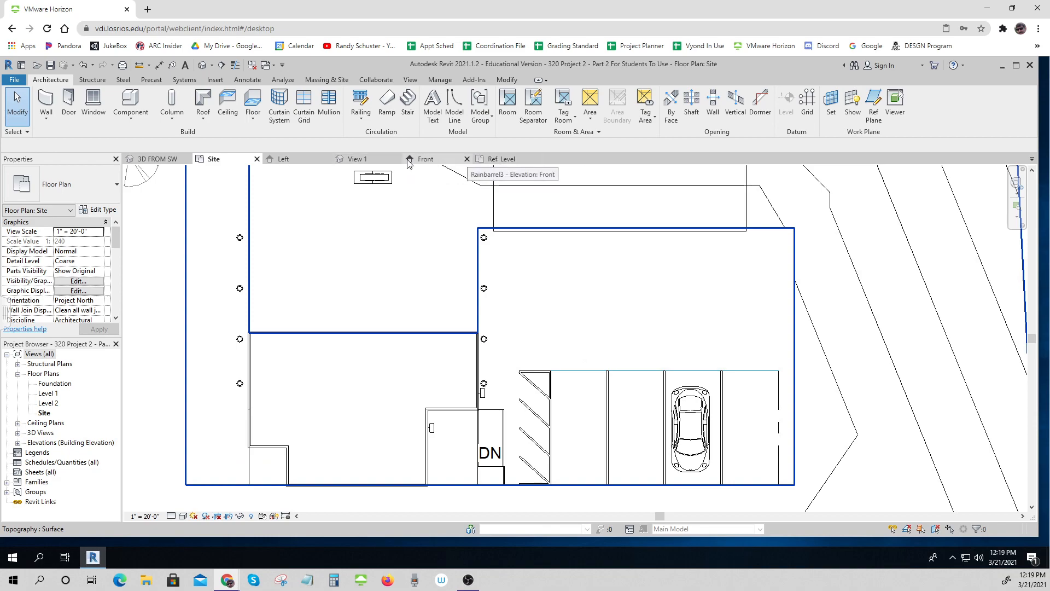
{"action": "left_click", "coordinate": [356, 159]}
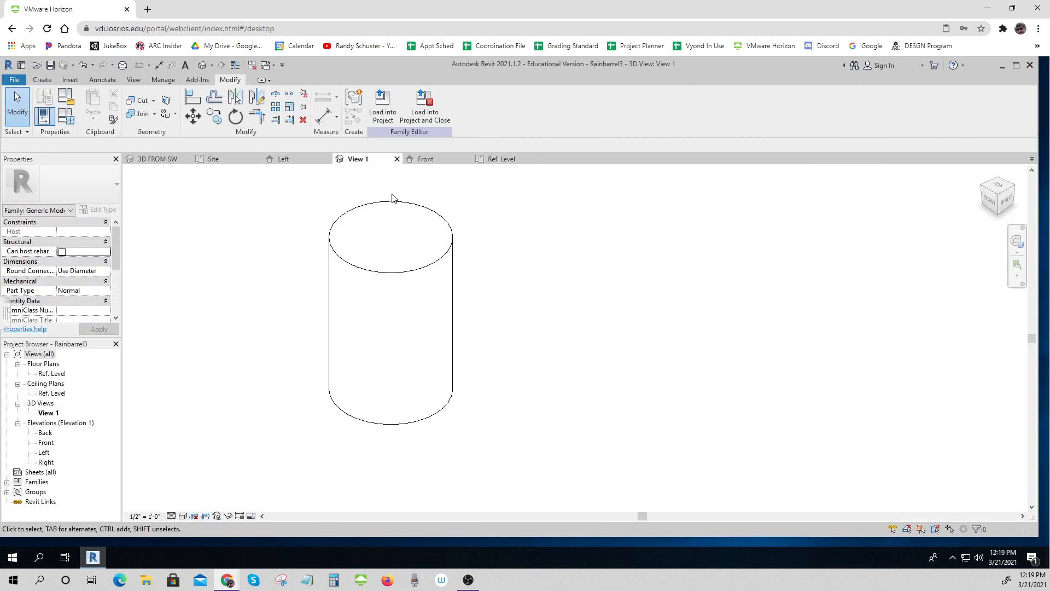
{"action": "left_click", "coordinate": [383, 104]}
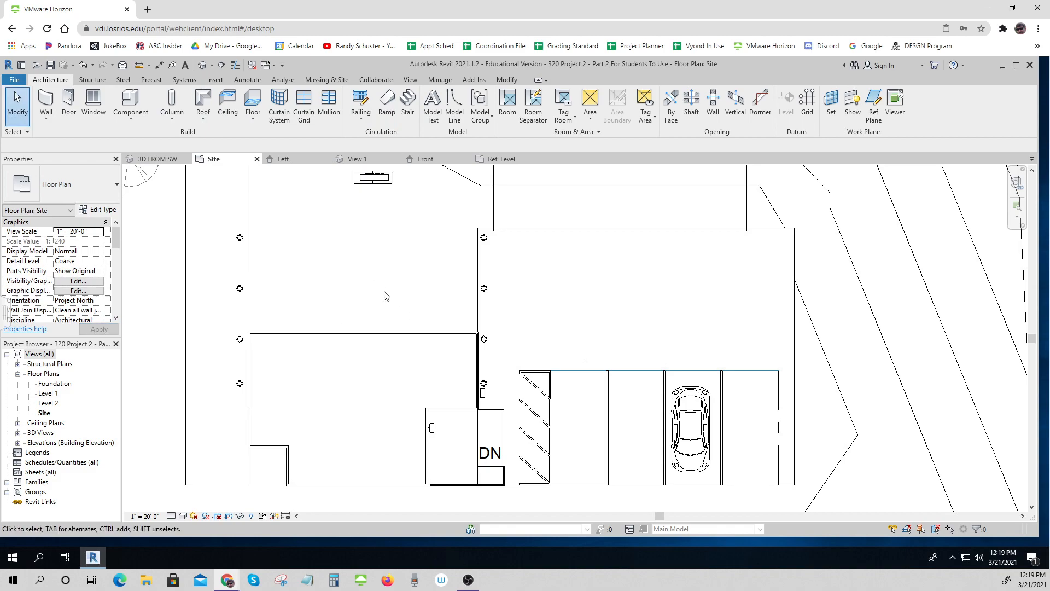
Set the Site plan's visual style to Wireframe.
{"action": "left_click", "coordinate": [183, 516]}
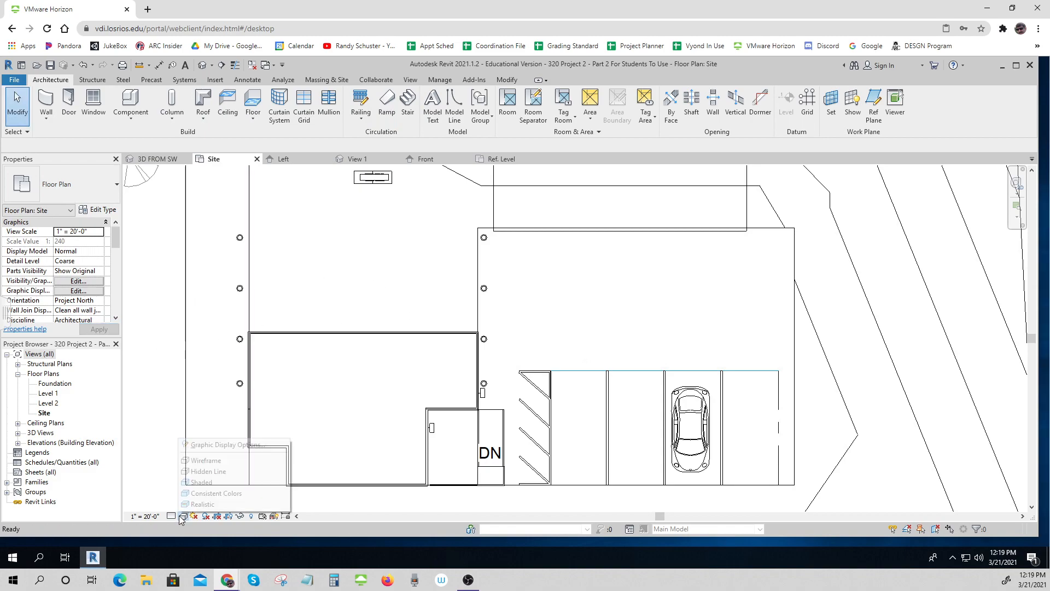
{"action": "left_click", "coordinate": [206, 460]}
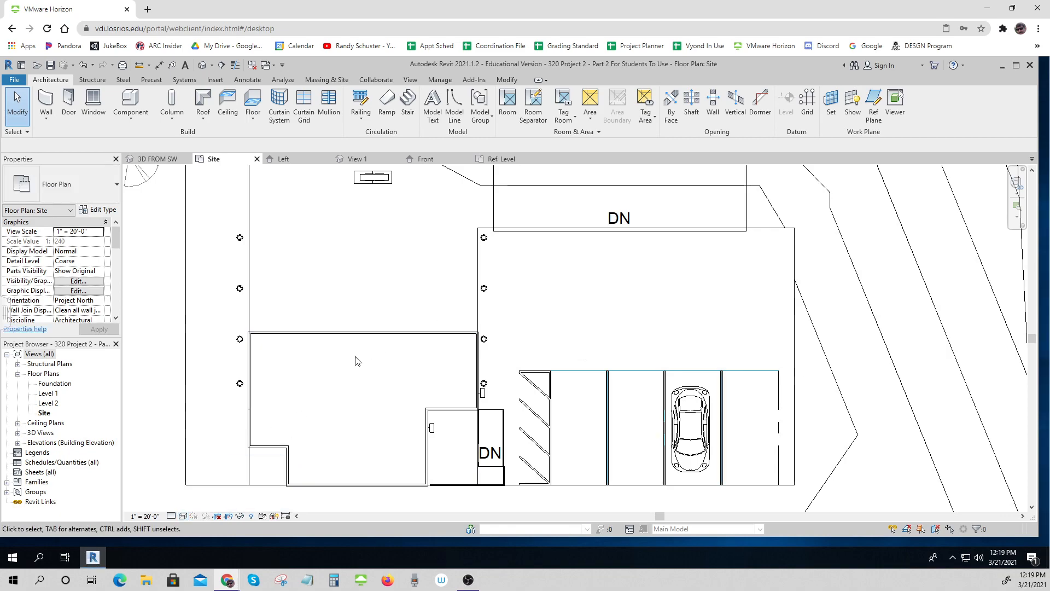
Place a Rainbarrel3 from the project's Generic Models families just outside the building's upper wall, about 4'-6" from the pad edge.
{"action": "left_click", "coordinate": [7, 483]}
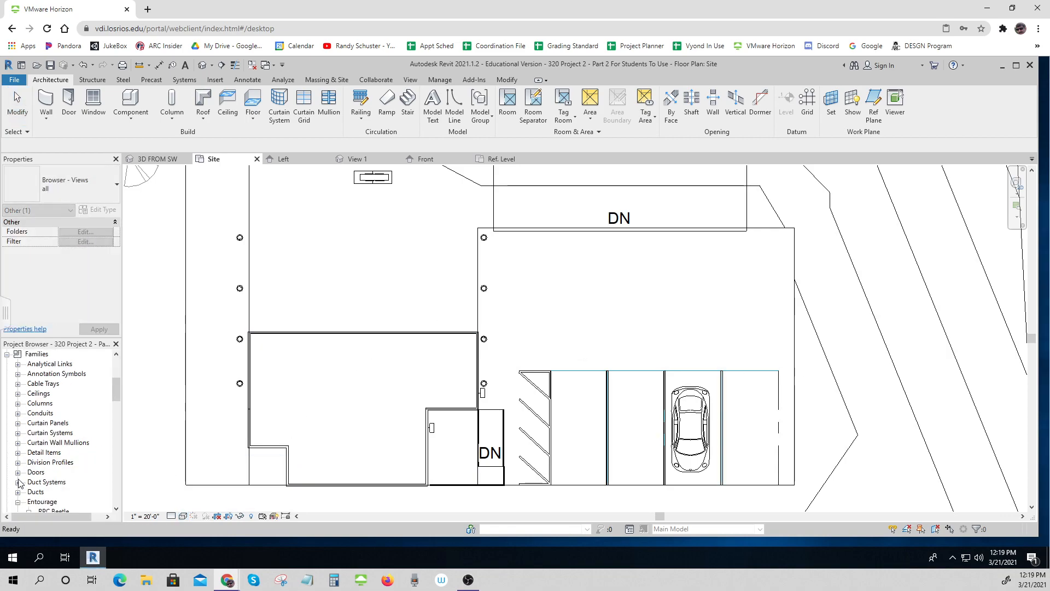
{"action": "scroll", "coordinate": [65, 455], "scroll_direction": "down", "scroll_amount": 2}
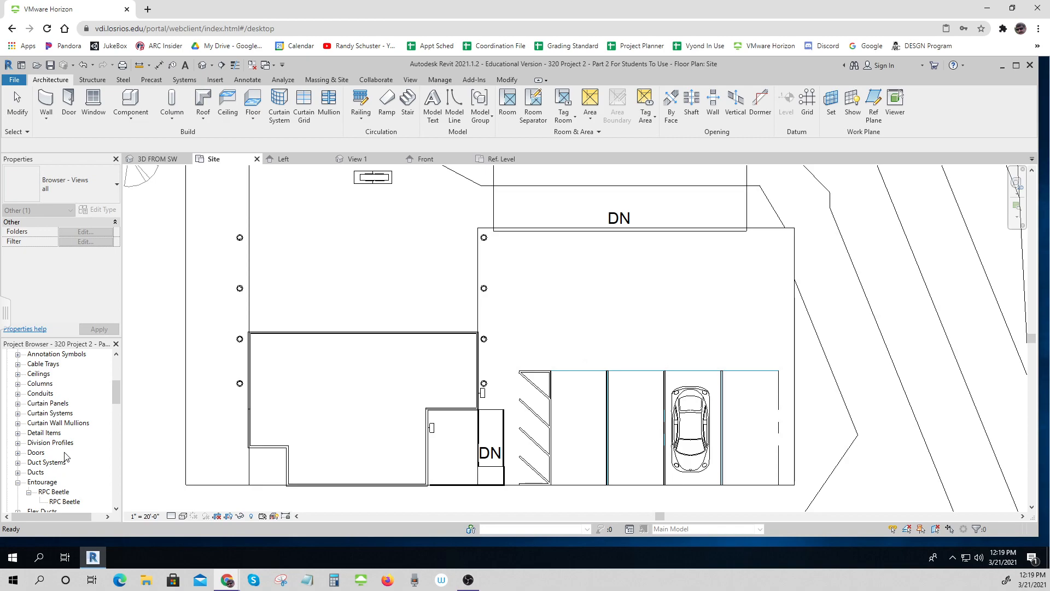
{"action": "scroll", "coordinate": [65, 456], "scroll_direction": "down", "scroll_amount": 4}
{"action": "scroll", "coordinate": [66, 457], "scroll_direction": "down", "scroll_amount": 1}
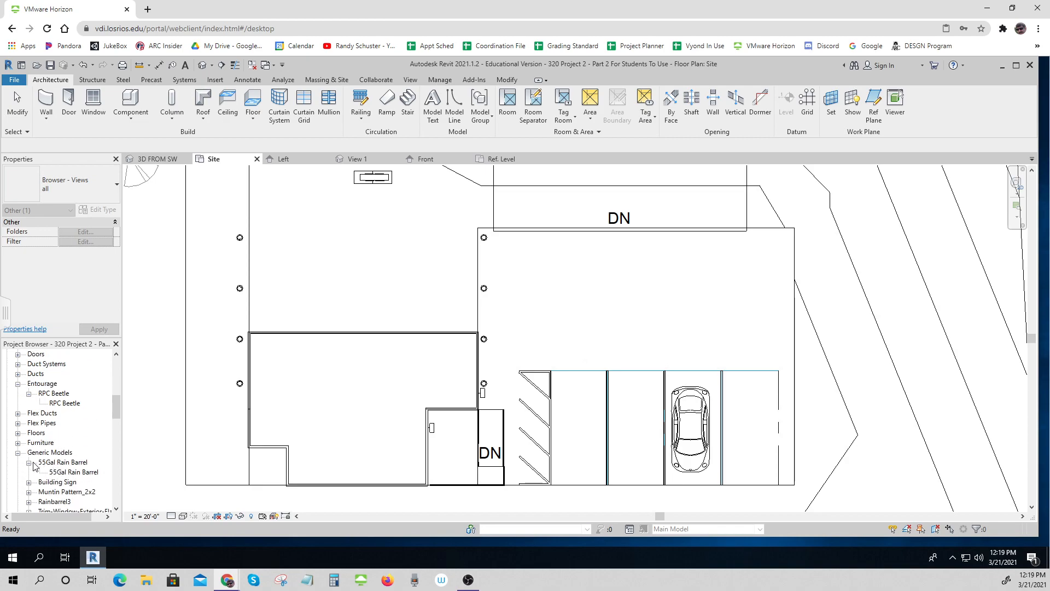
{"action": "scroll", "coordinate": [49, 476], "scroll_direction": "down", "scroll_amount": 1}
{"action": "left_click", "coordinate": [29, 492]}
{"action": "left_click", "coordinate": [64, 502]}
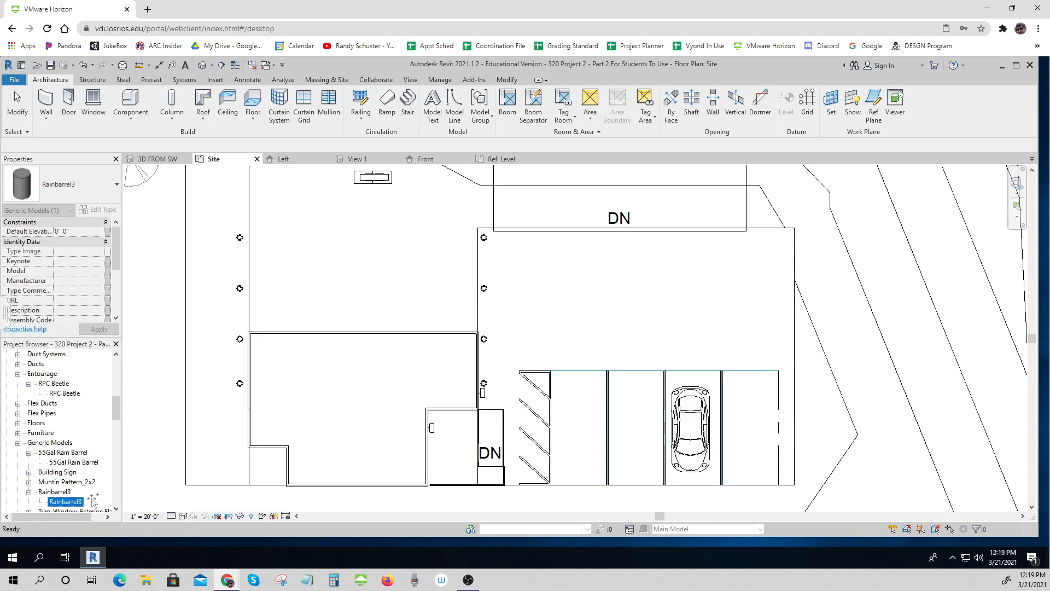
{"action": "left_click_drag", "start_coordinate": [378, 318], "coordinate": [422, 310]}
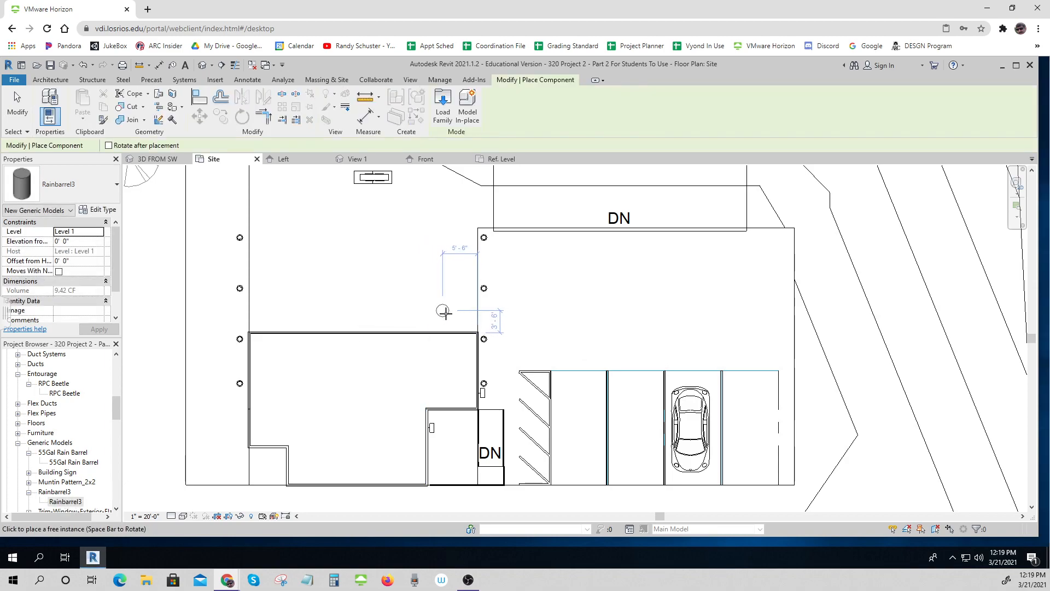
{"action": "left_click", "coordinate": [449, 316]}
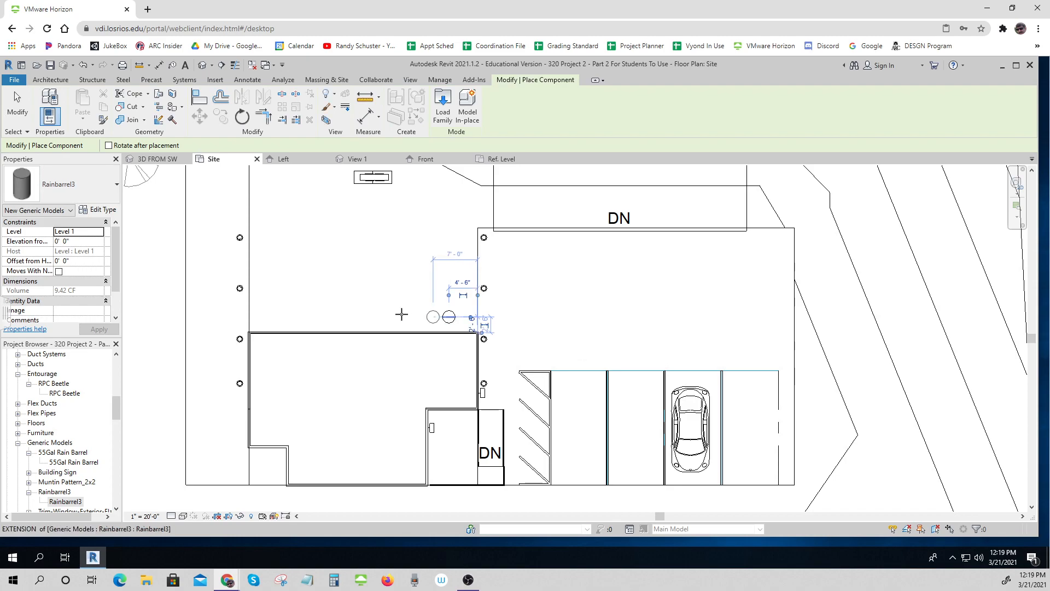
{"action": "left_click", "coordinate": [78, 241]}
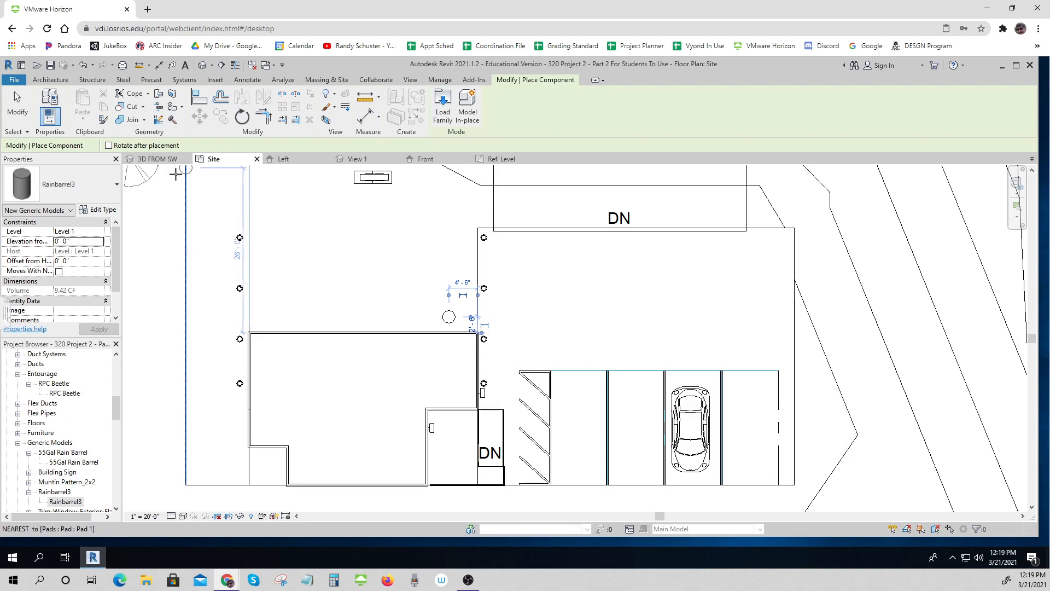
{"action": "key", "text": "Escape"}
{"action": "key", "text": "Escape"}
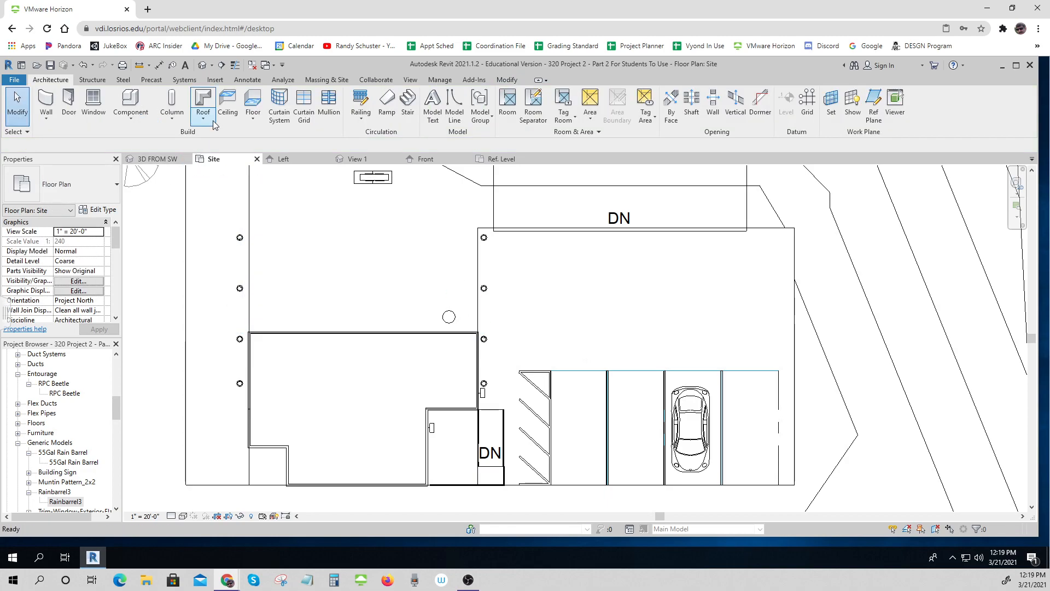
Check the ground elevation beside the rain barrel with the Spot Elevation tool, without placing an annotation.
{"action": "left_click", "coordinate": [283, 80]}
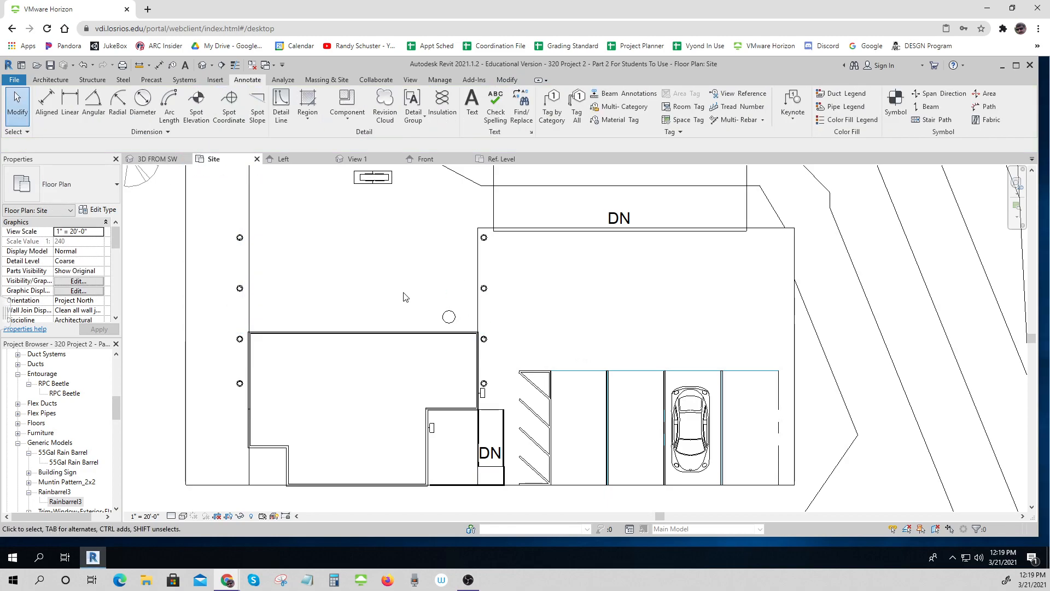
{"action": "left_click", "coordinate": [194, 104]}
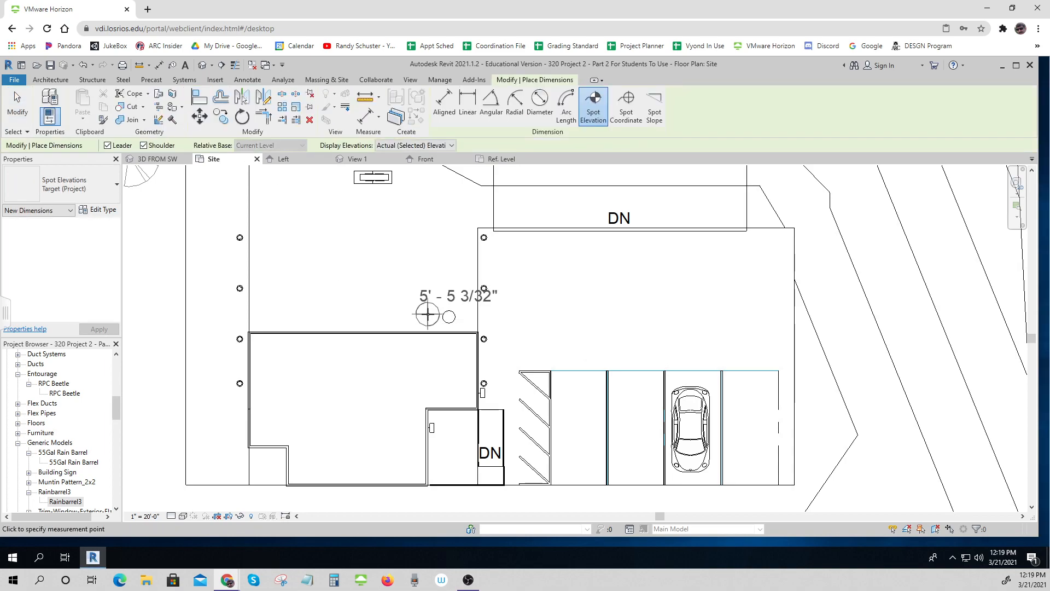
{"action": "key", "text": "Escape"}
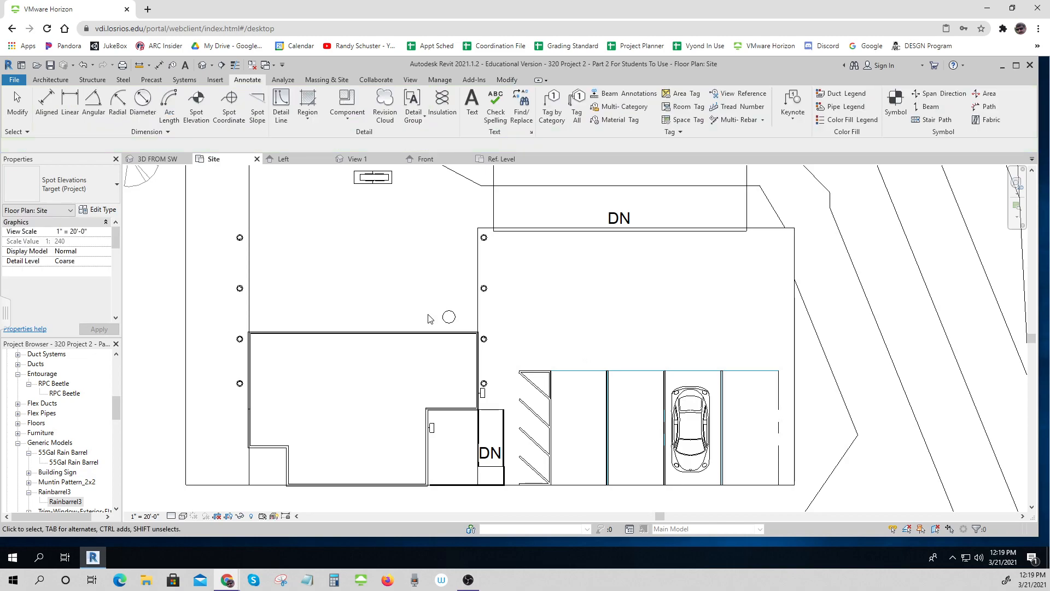
Inspect the placed rain barrel's elevation from level and host in its properties.
{"action": "left_click", "coordinate": [450, 316]}
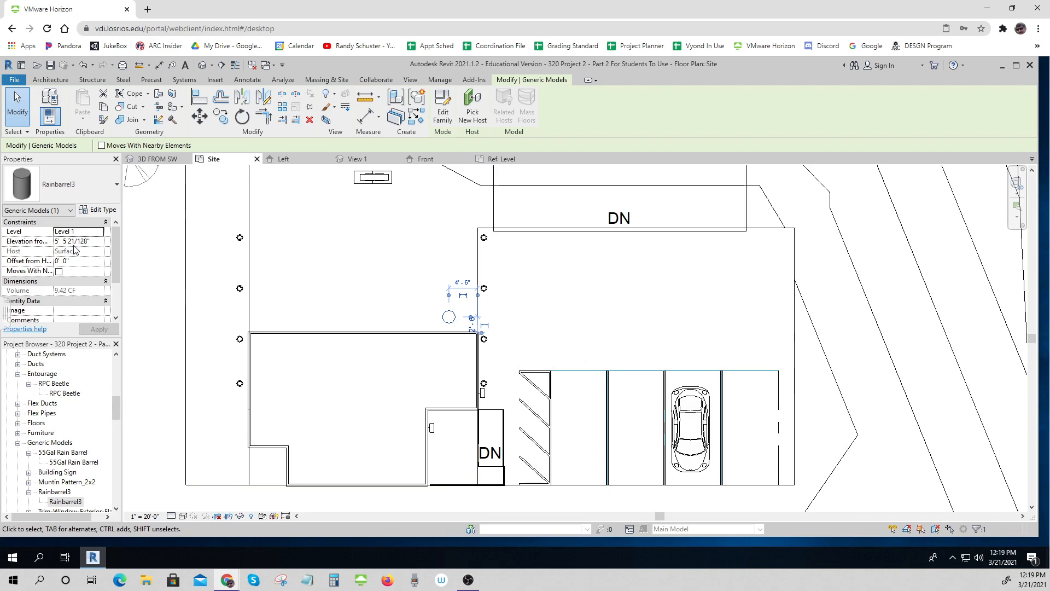
{"action": "key", "text": "Escape"}
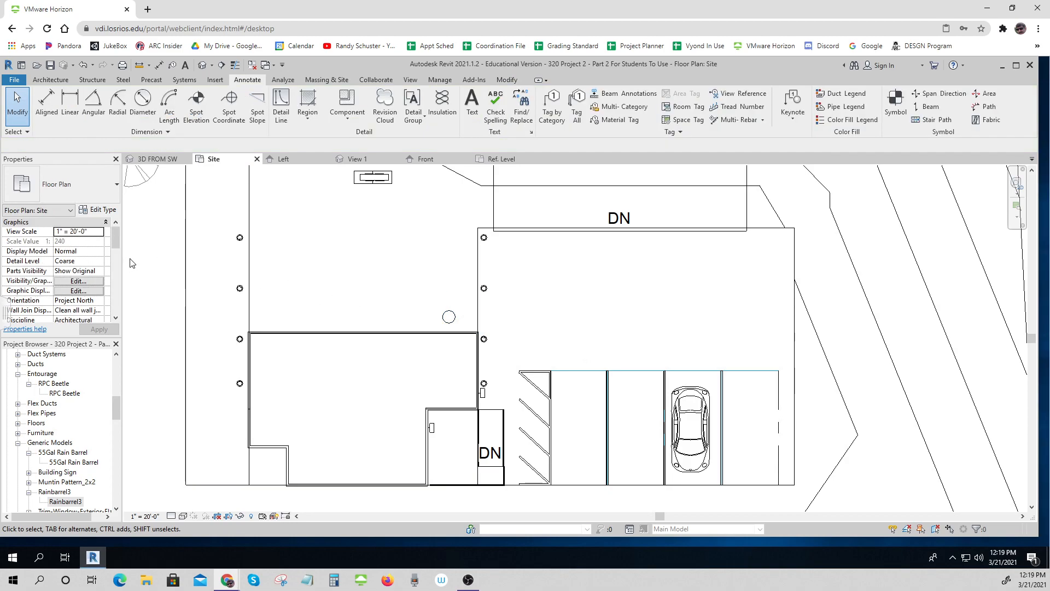
{"action": "left_click", "coordinate": [452, 313]}
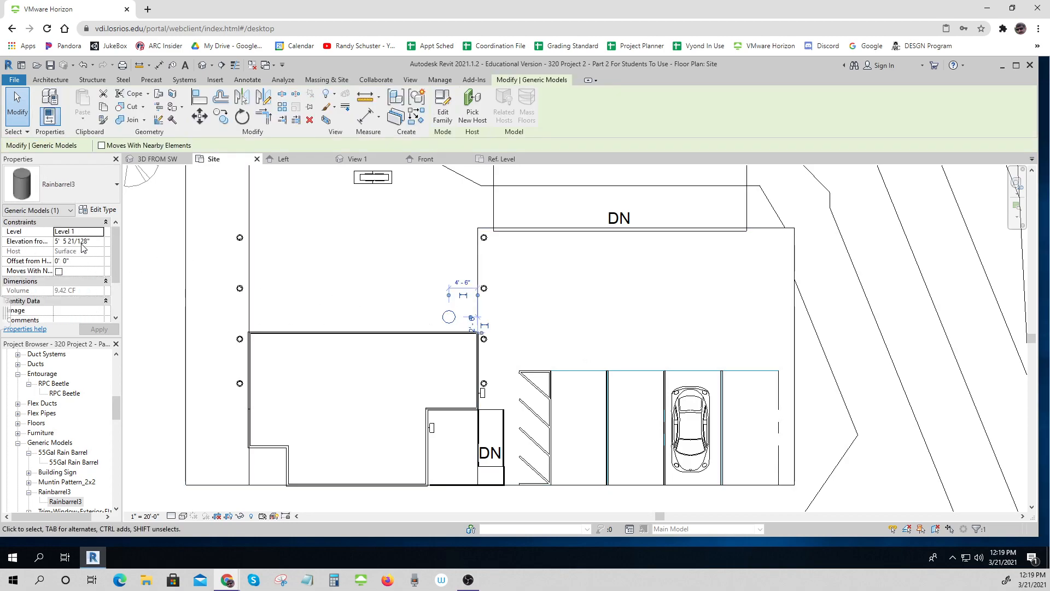
{"action": "left_click", "coordinate": [167, 281]}
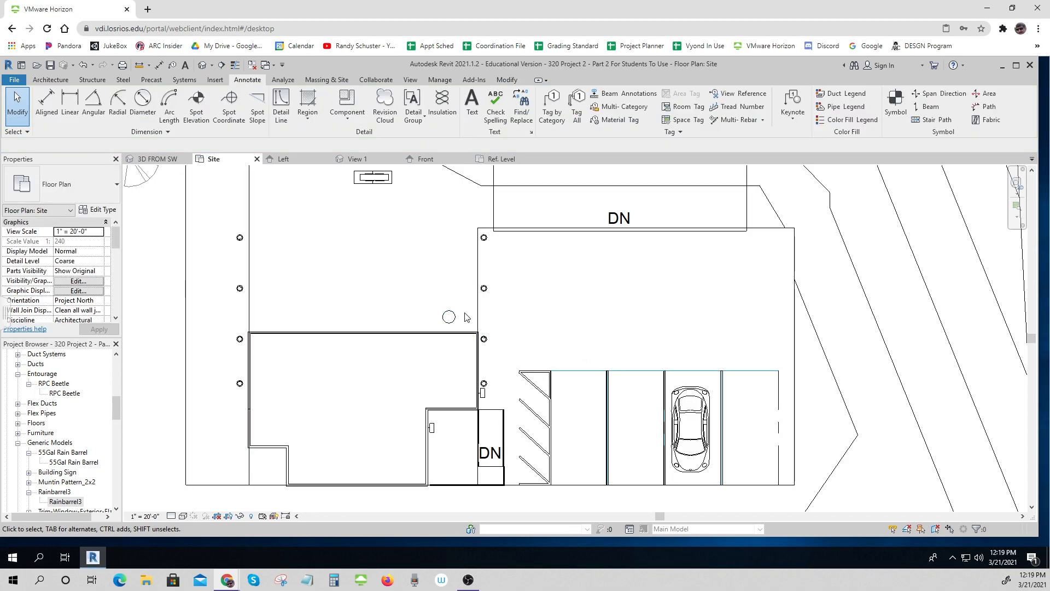
Open the project's default {3D} view and examine the rain barrel's position on the ground beside the brick building.
{"action": "scroll", "coordinate": [464, 317], "scroll_direction": "down", "scroll_amount": 5}
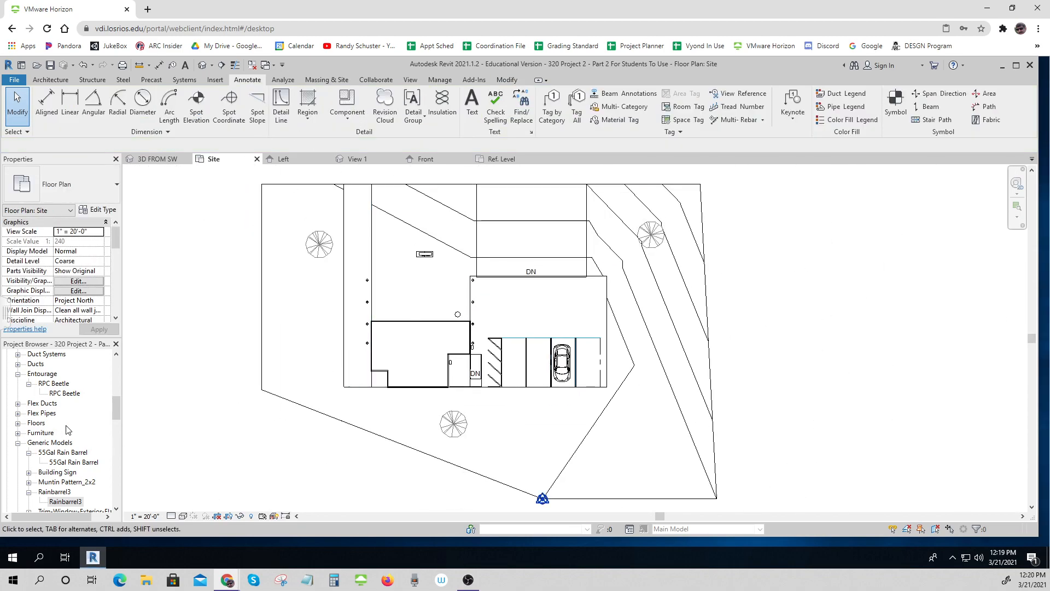
{"action": "scroll", "coordinate": [82, 426], "scroll_direction": "up", "scroll_amount": 10}
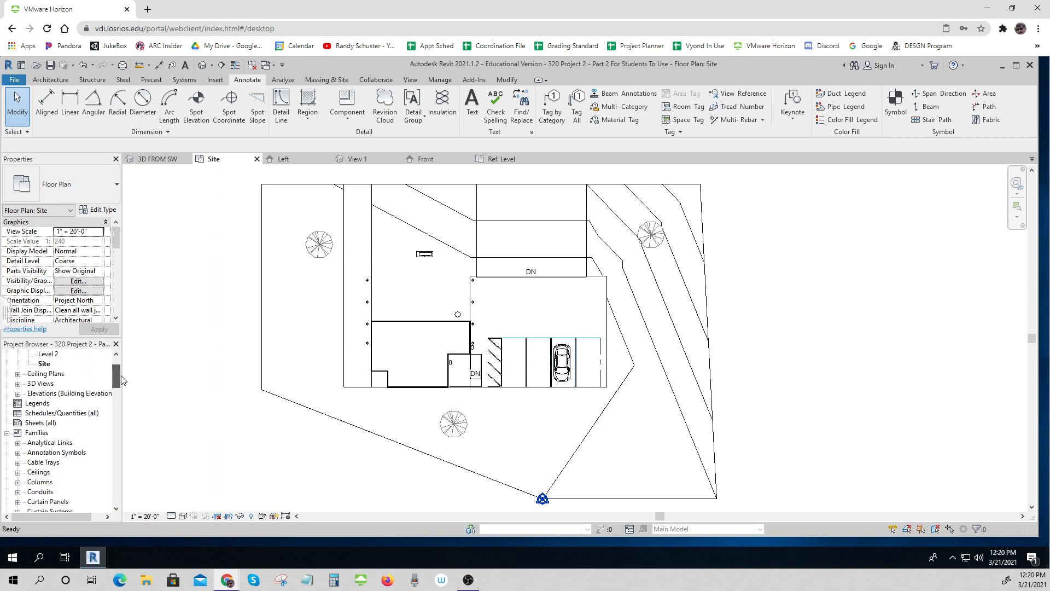
{"action": "left_click", "coordinate": [17, 432]}
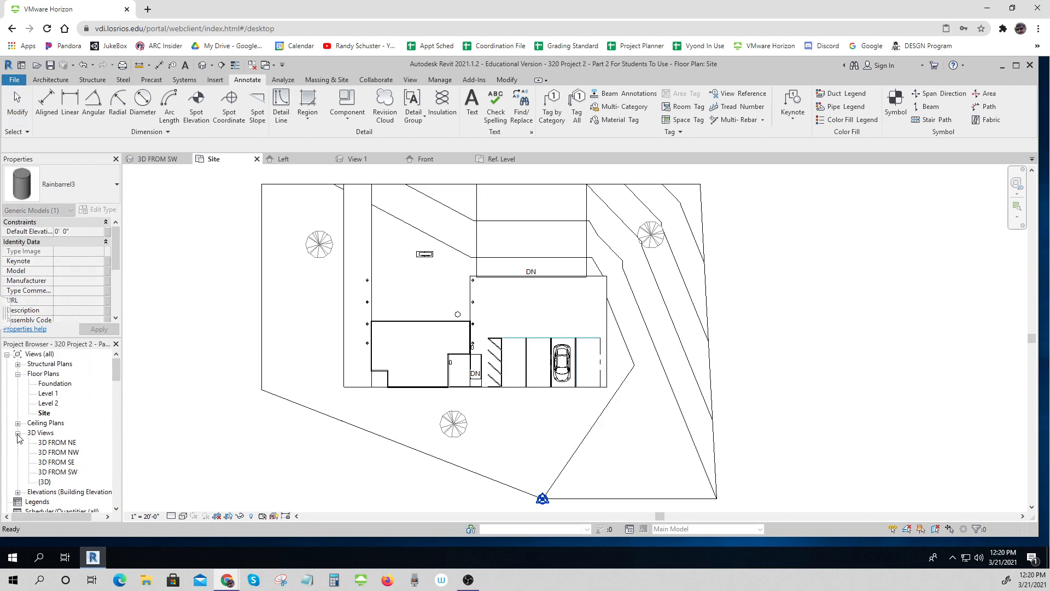
{"action": "double_click", "coordinate": [45, 482]}
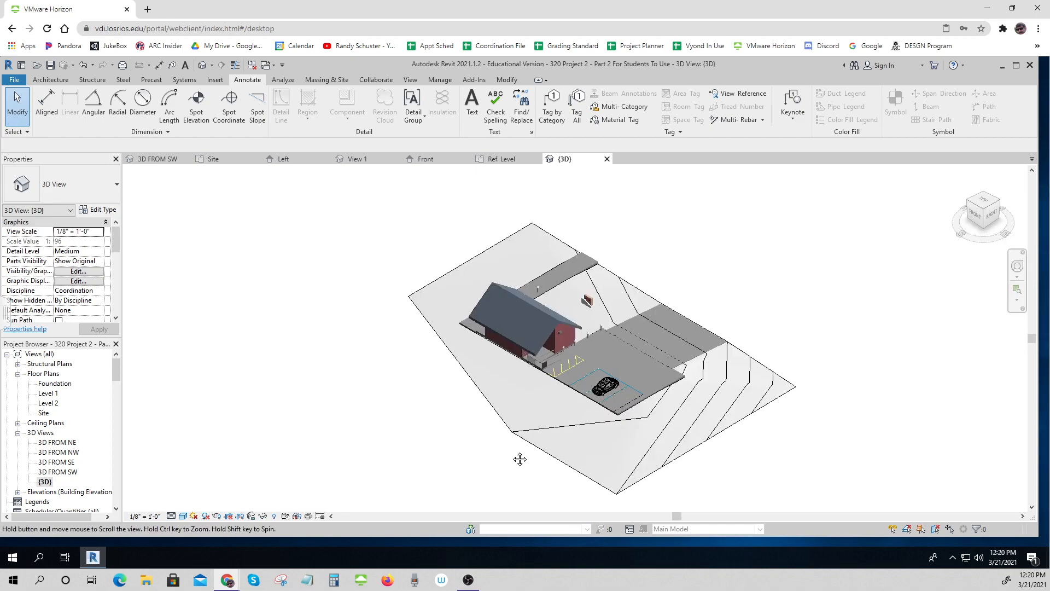
{"action": "middle_click_drag", "start_coordinate": [559, 434], "coordinate": [458, 421], "text": "shift"}
{"action": "scroll", "coordinate": [619, 354], "scroll_direction": "up", "scroll_amount": 10}
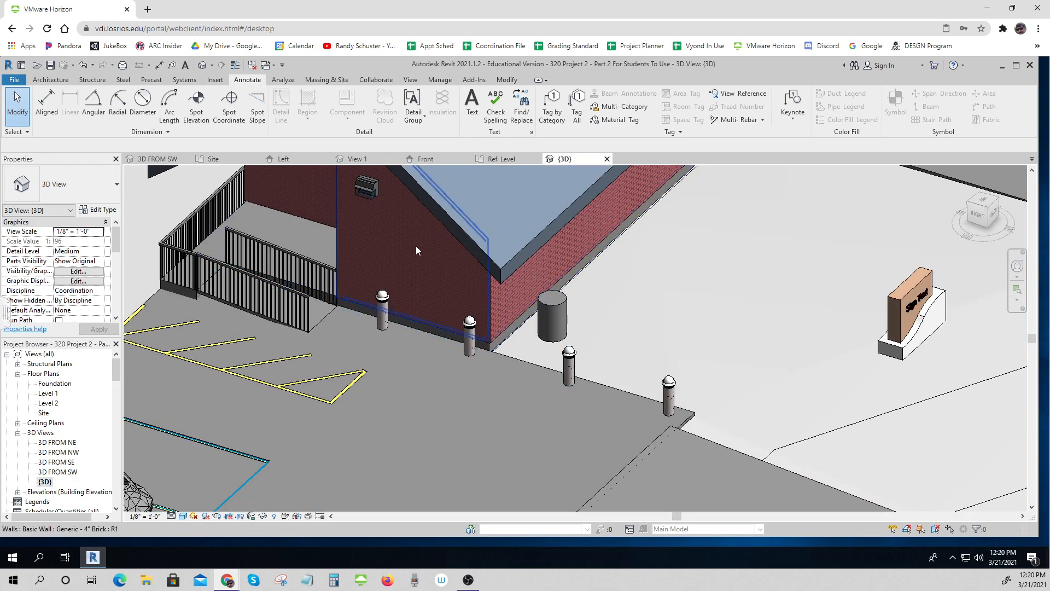
Review the Rainbarrel3 family in its Ref. Level plan and its View 1 3D view.
{"action": "left_click", "coordinate": [500, 158]}
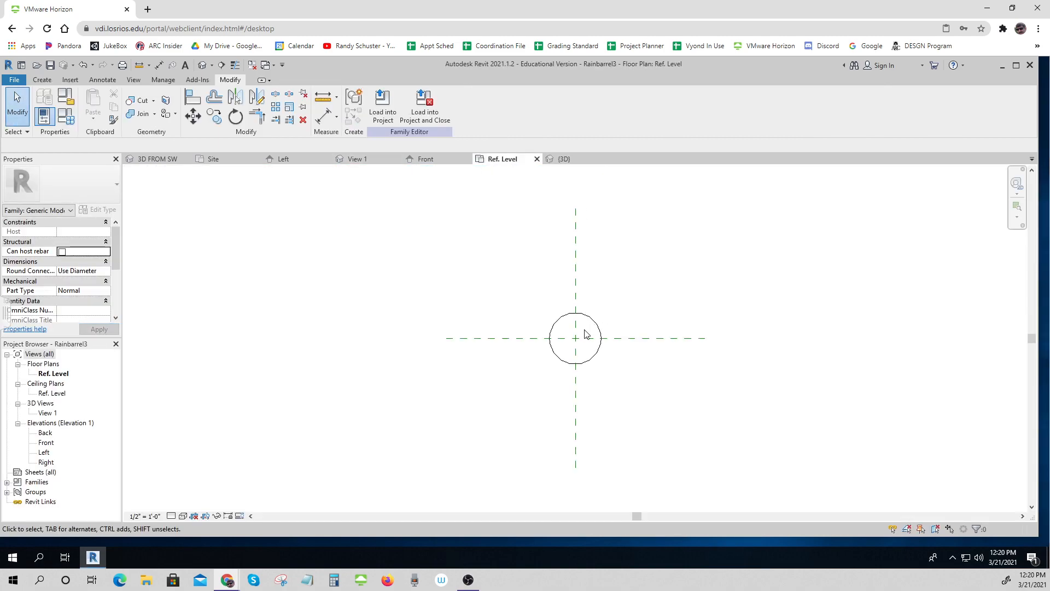
{"action": "left_click", "coordinate": [359, 159]}
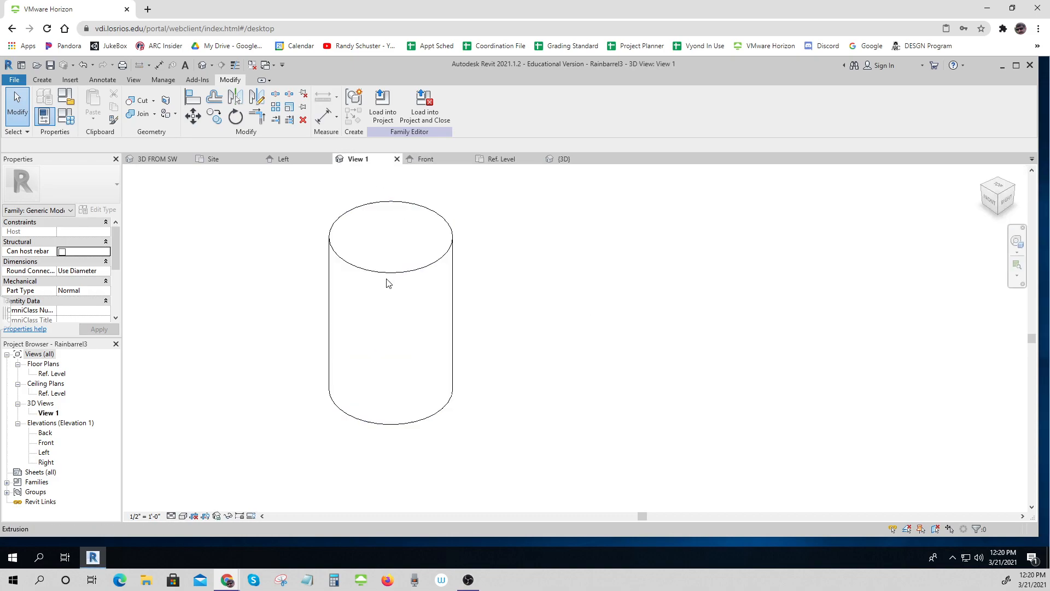
{"action": "key", "text": "ctrl"}
{"action": "key", "text": "ctrl"}
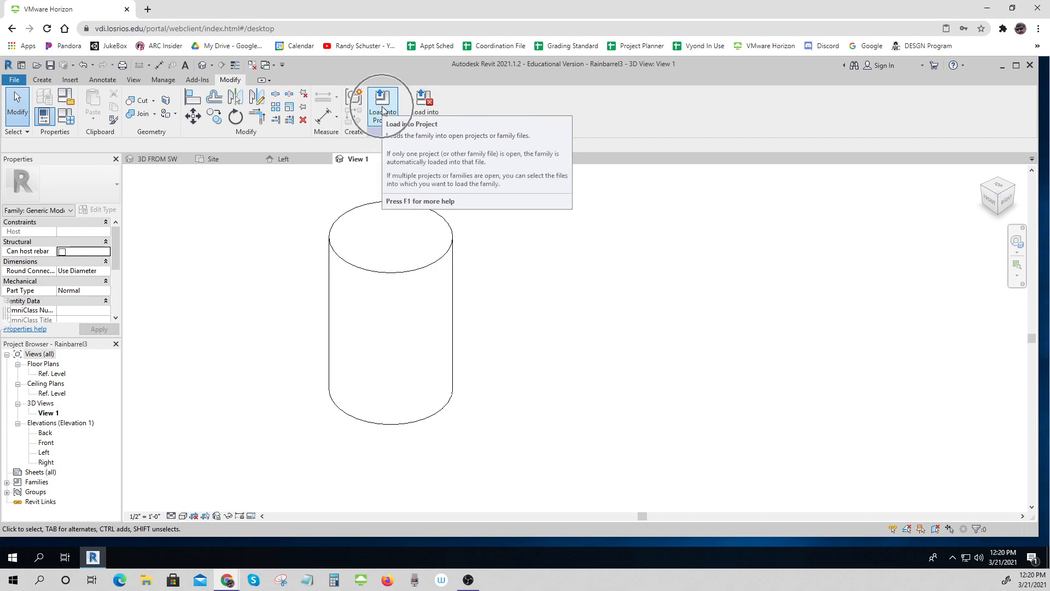
{"action": "left_click", "coordinate": [382, 105]}
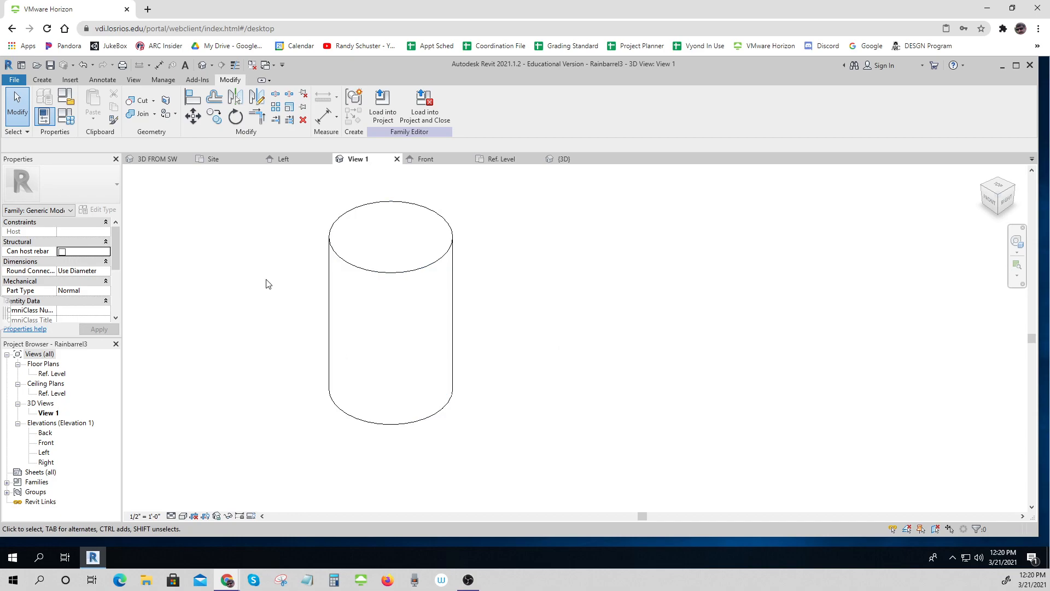
Return to the Site plan and recheck the placed rain barrel's level, elevation and host constraints, leaving nothing selected.
{"action": "left_click", "coordinate": [227, 160]}
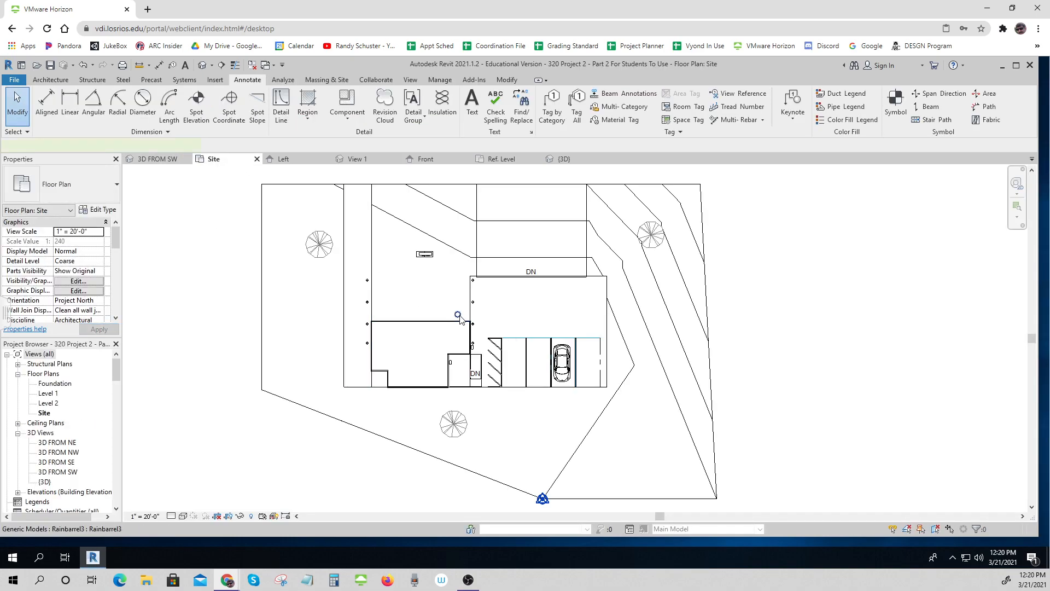
{"action": "left_click", "coordinate": [456, 317]}
{"action": "left_click", "coordinate": [70, 246]}
{"action": "left_click", "coordinate": [92, 241]}
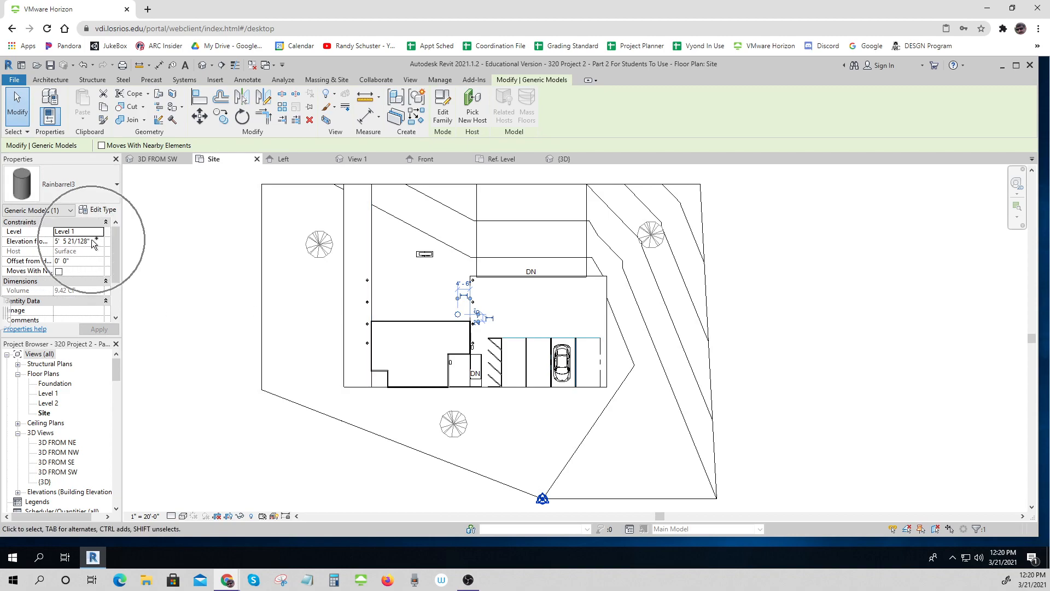
{"action": "left_click", "coordinate": [197, 308]}
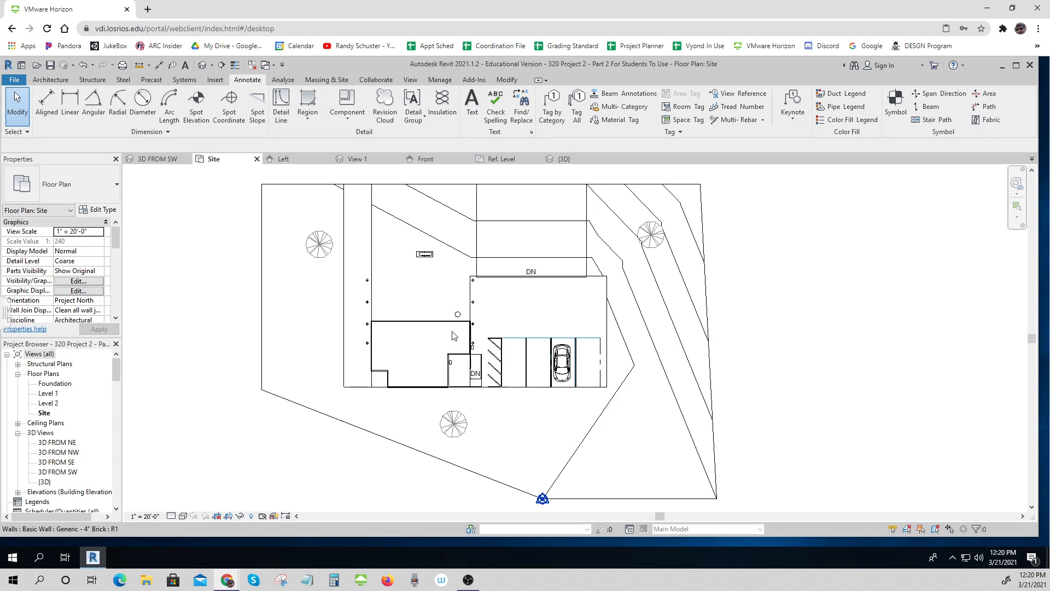